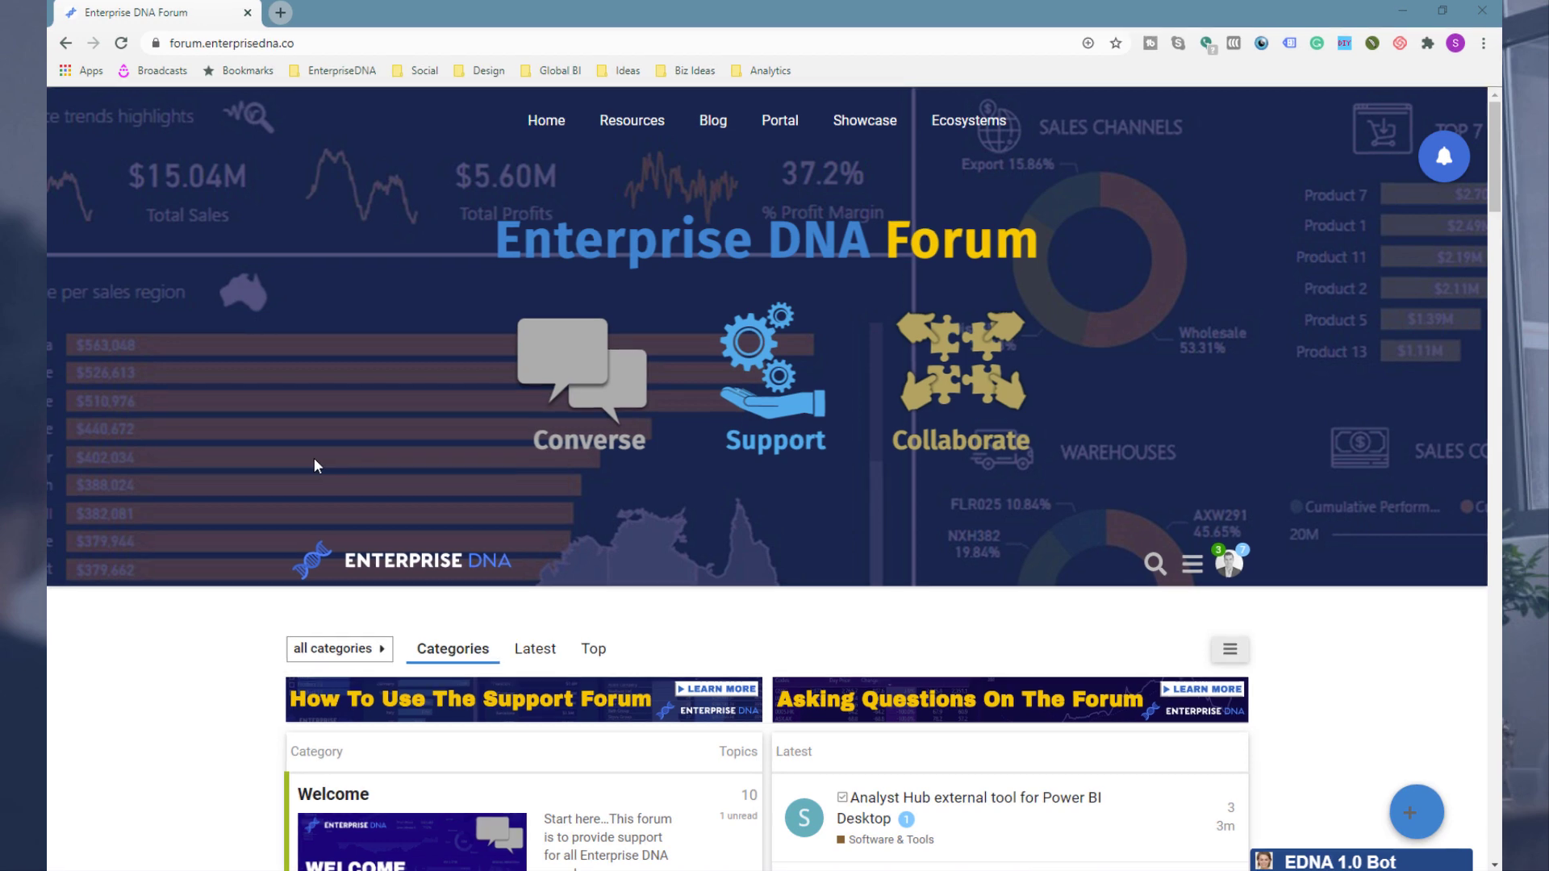
# Step: Scroll down the forum's category list to the DAX Patterns banner and open that category
pyautogui.scroll(-12, 260, 410)
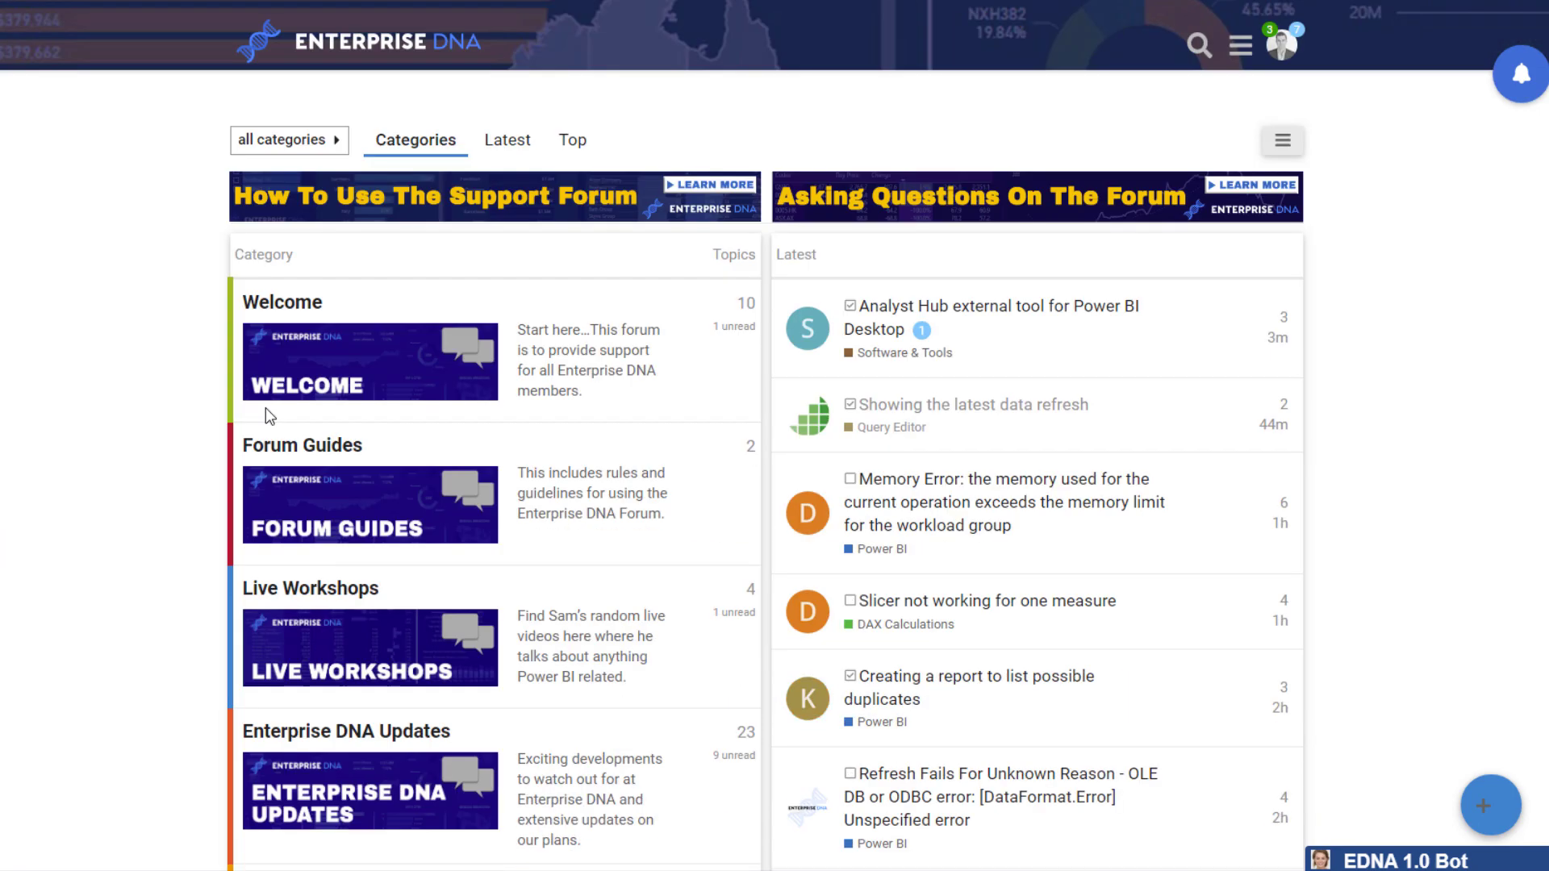
pyautogui.scroll(5, 249, 411)
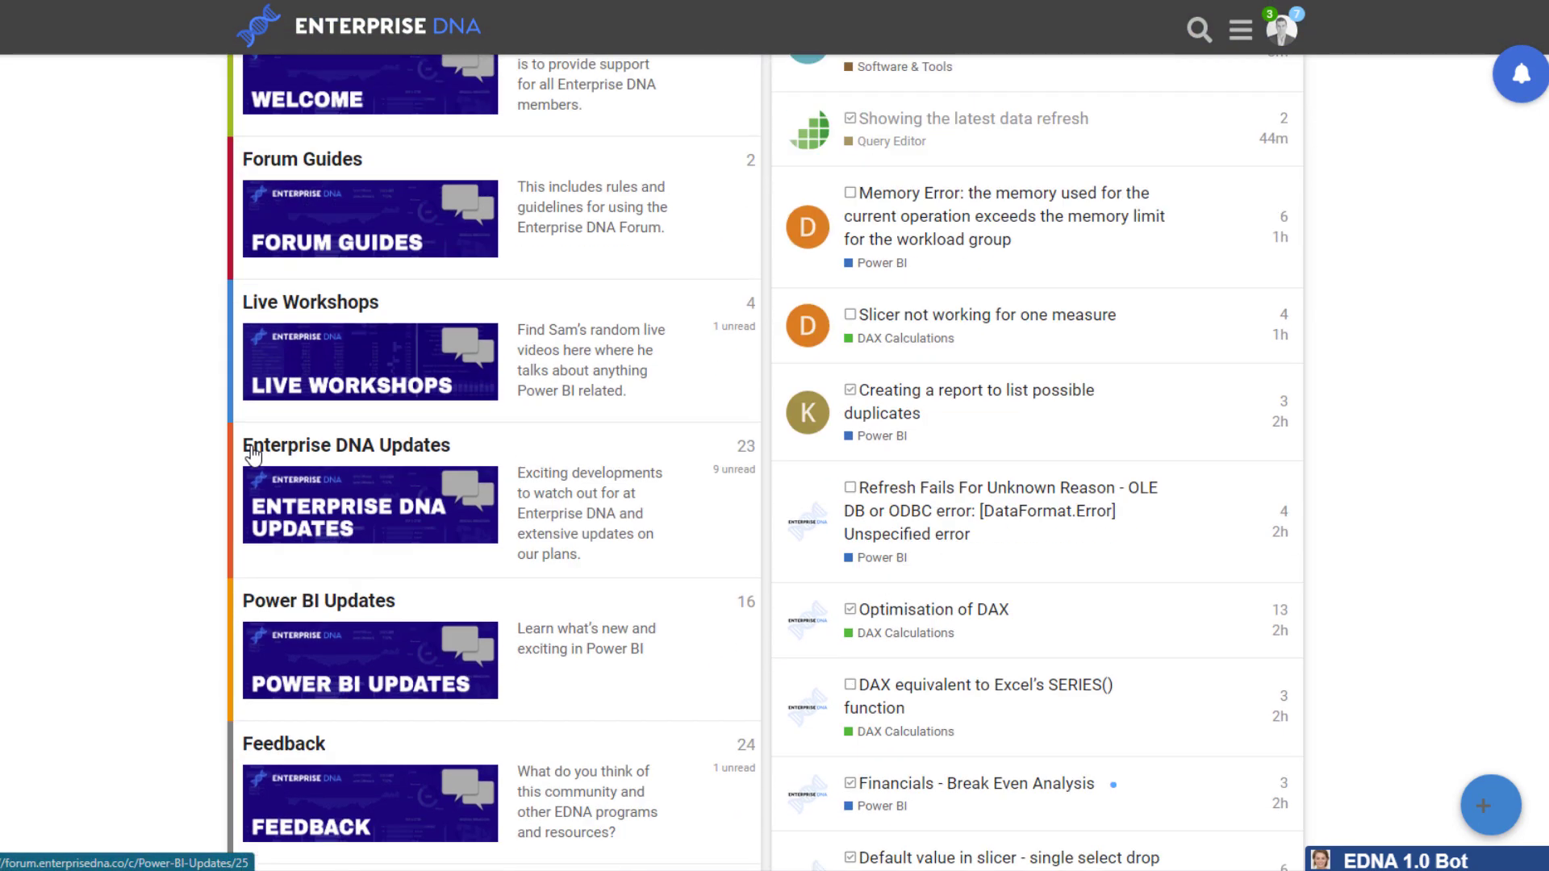
pyautogui.scroll(7, 264, 557)
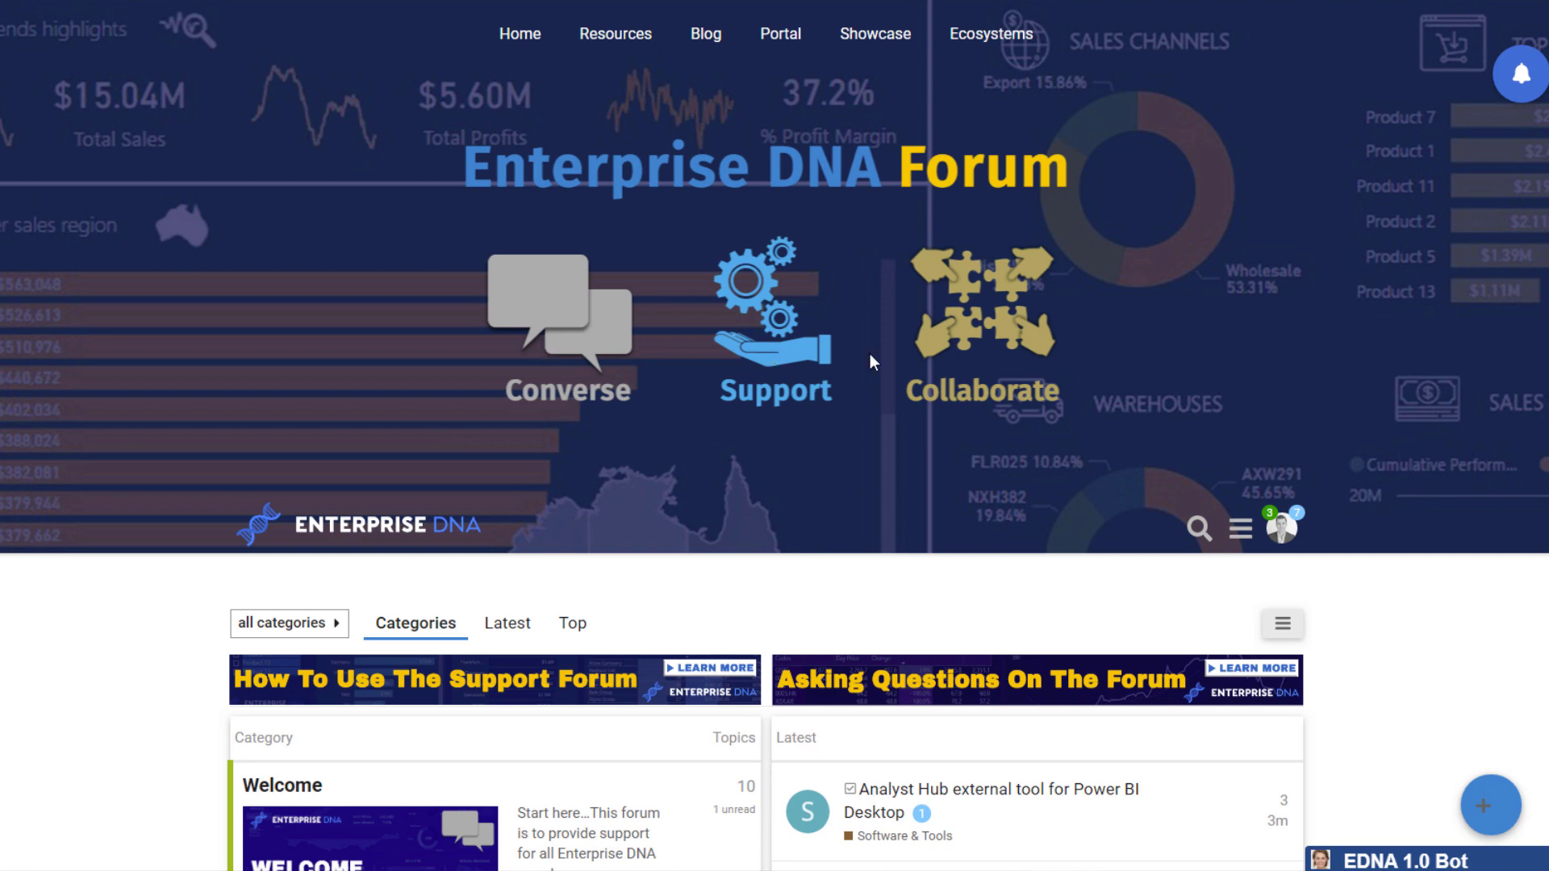
pyautogui.scroll(-7, 183, 628)
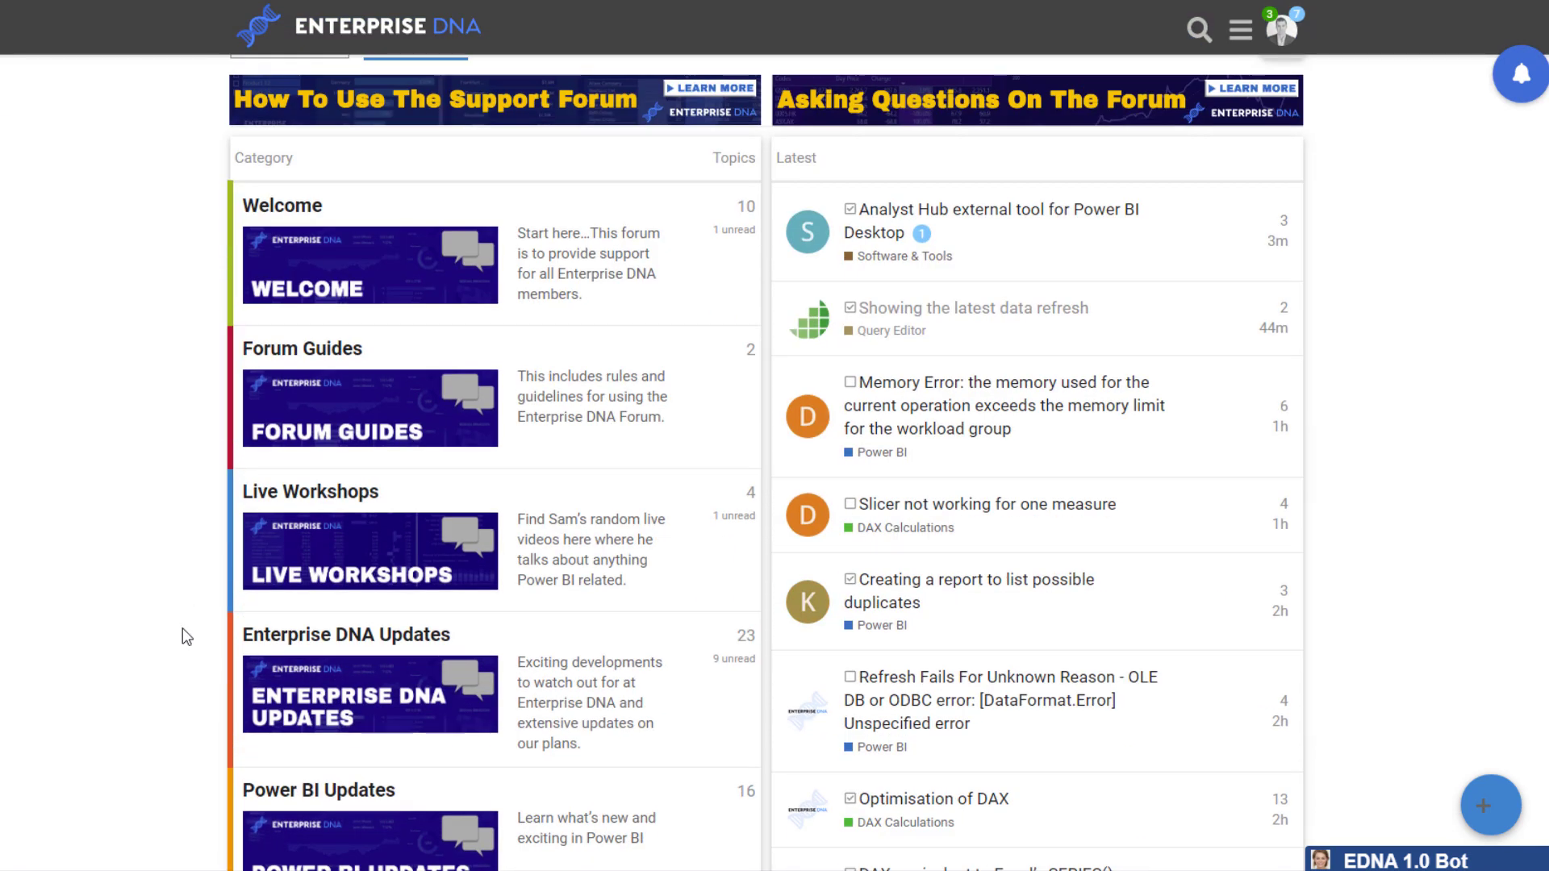
pyautogui.scroll(-15, 182, 627)
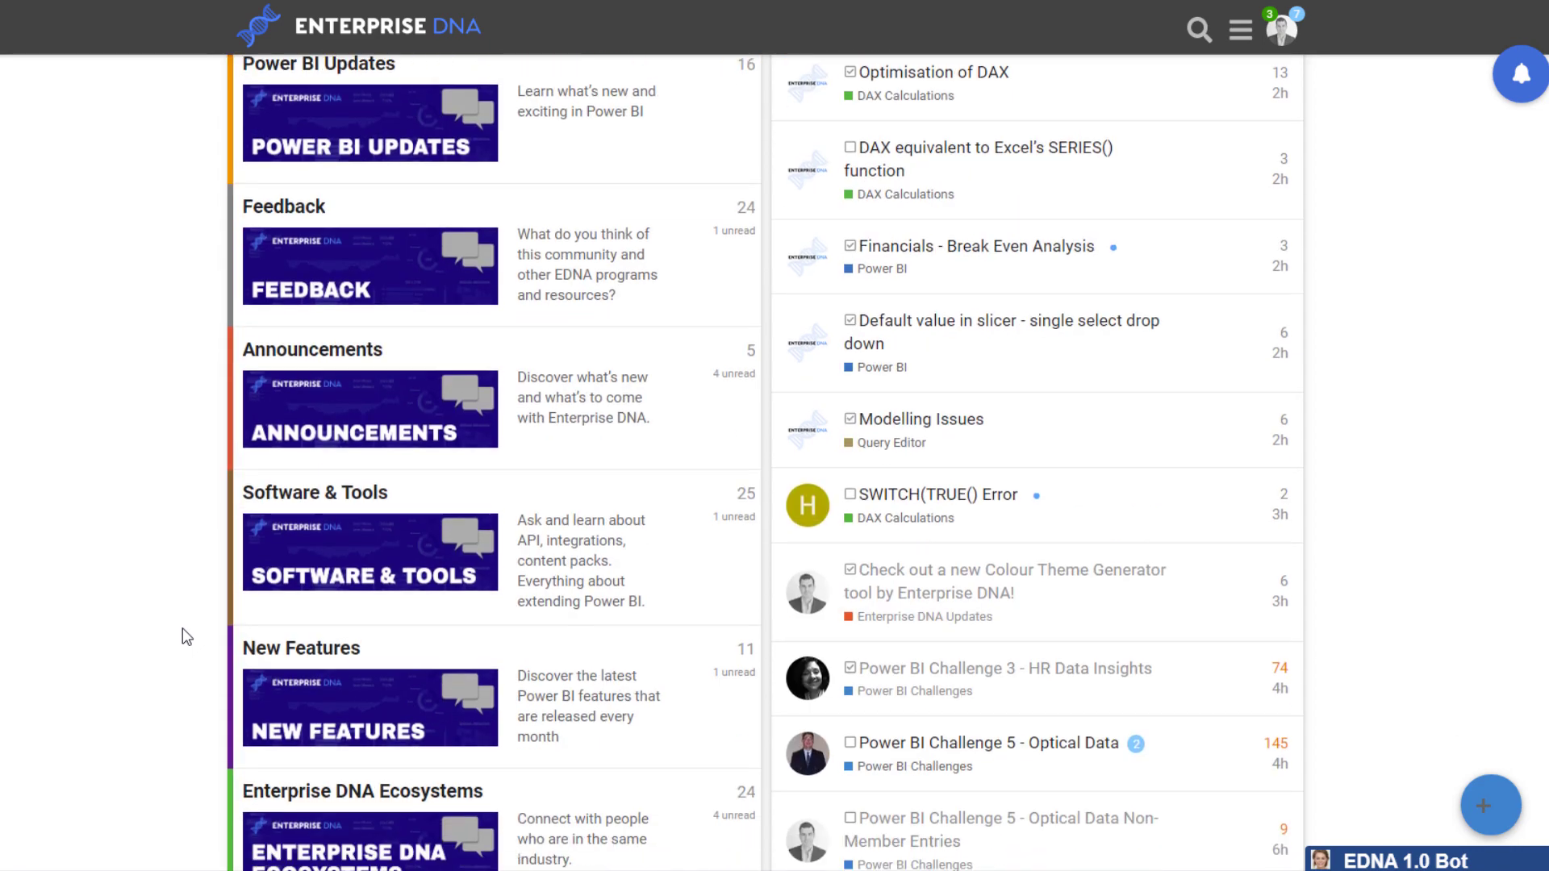
pyautogui.scroll(-6, 183, 628)
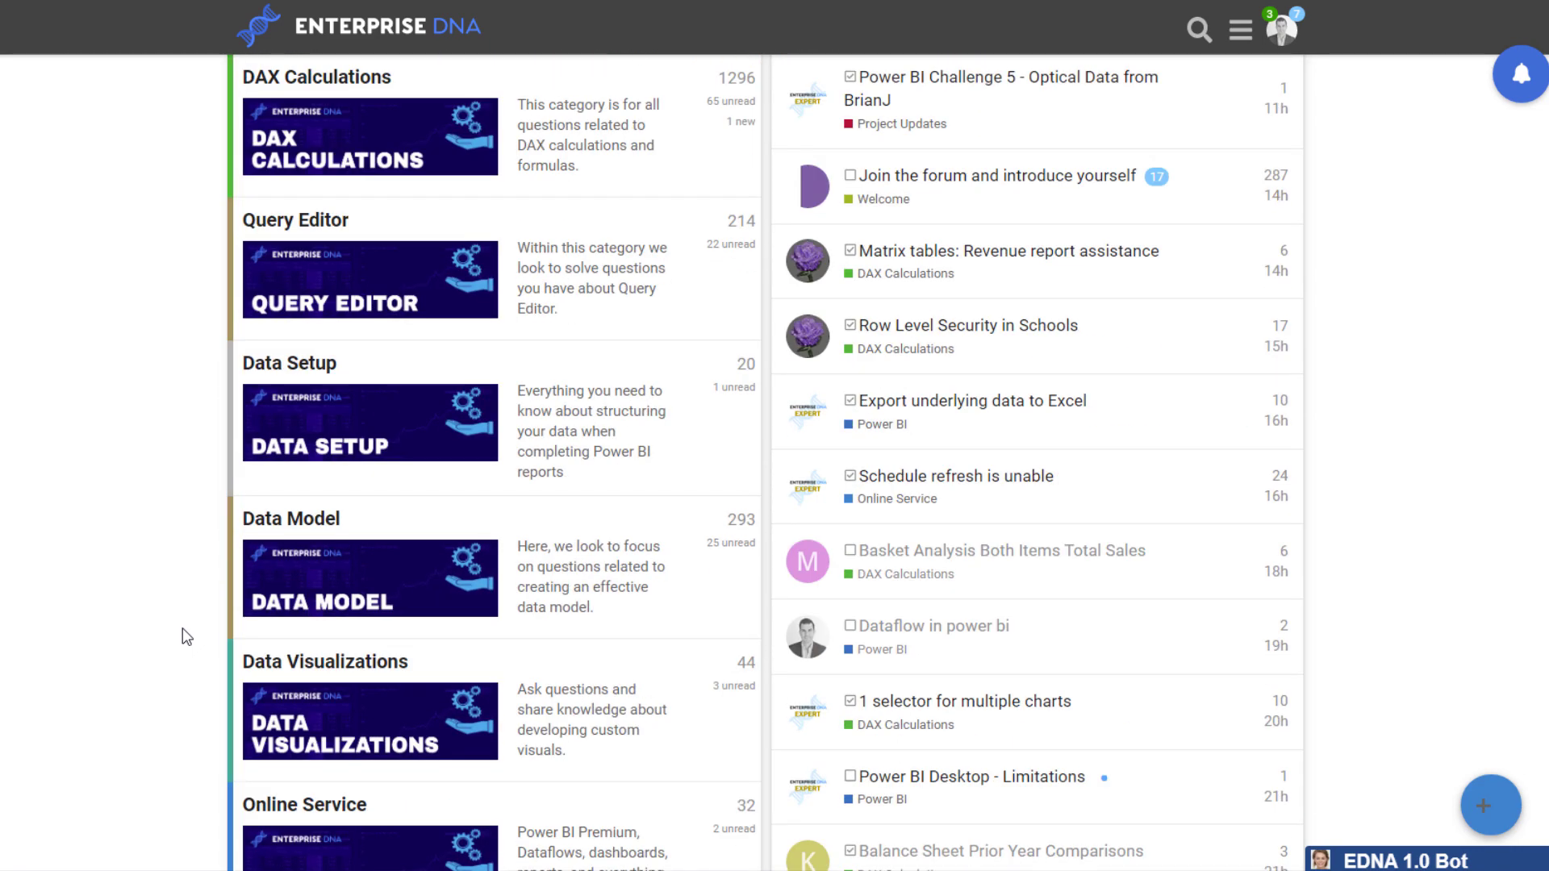
pyautogui.scroll(-15, 182, 628)
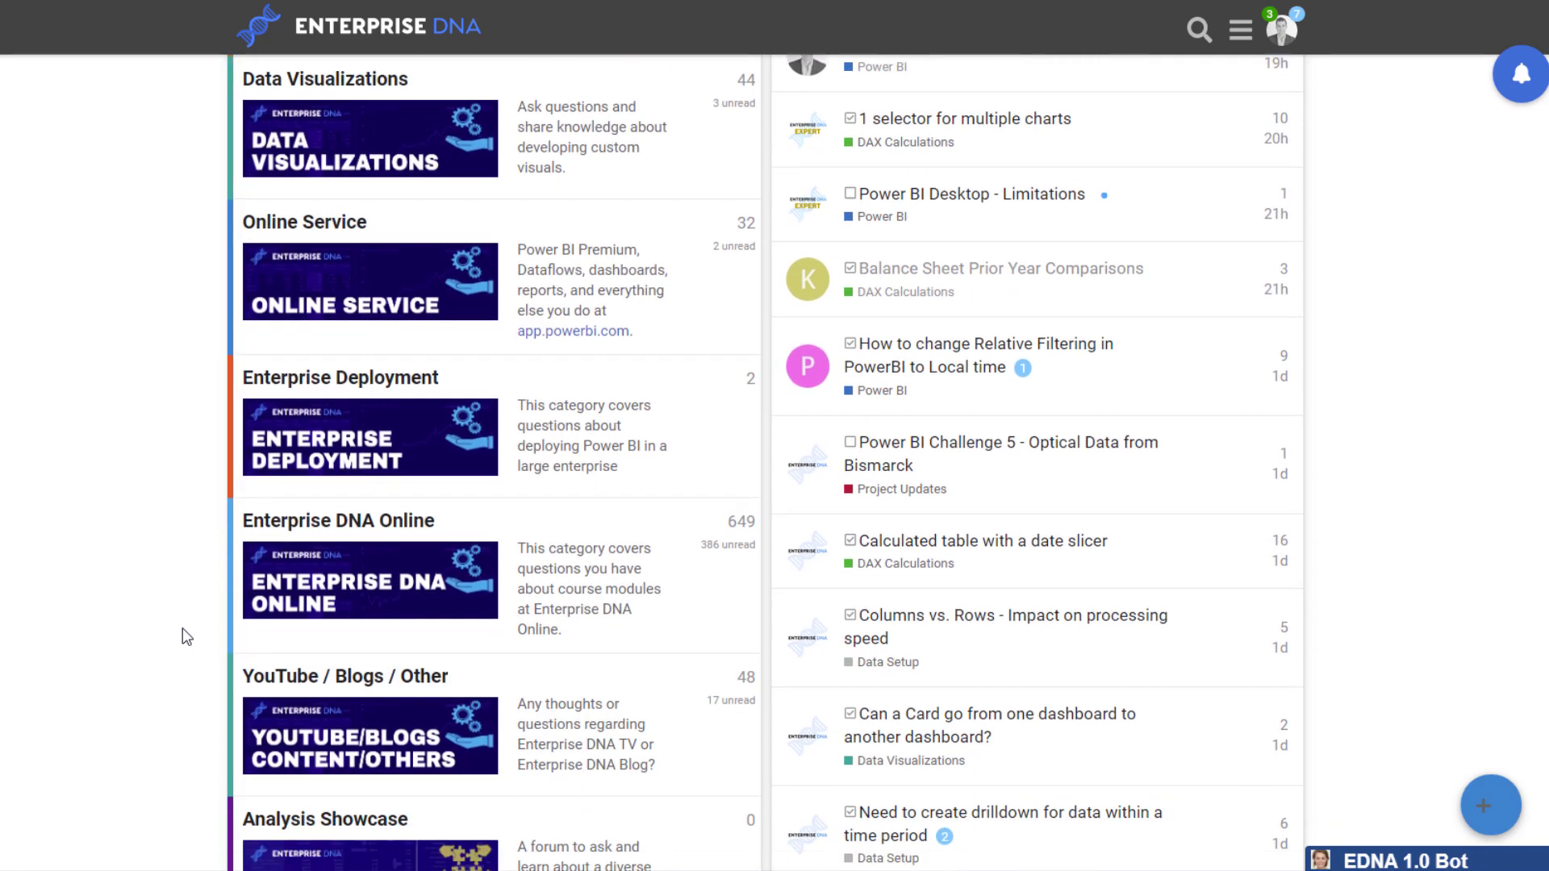
pyautogui.scroll(-2, 182, 628)
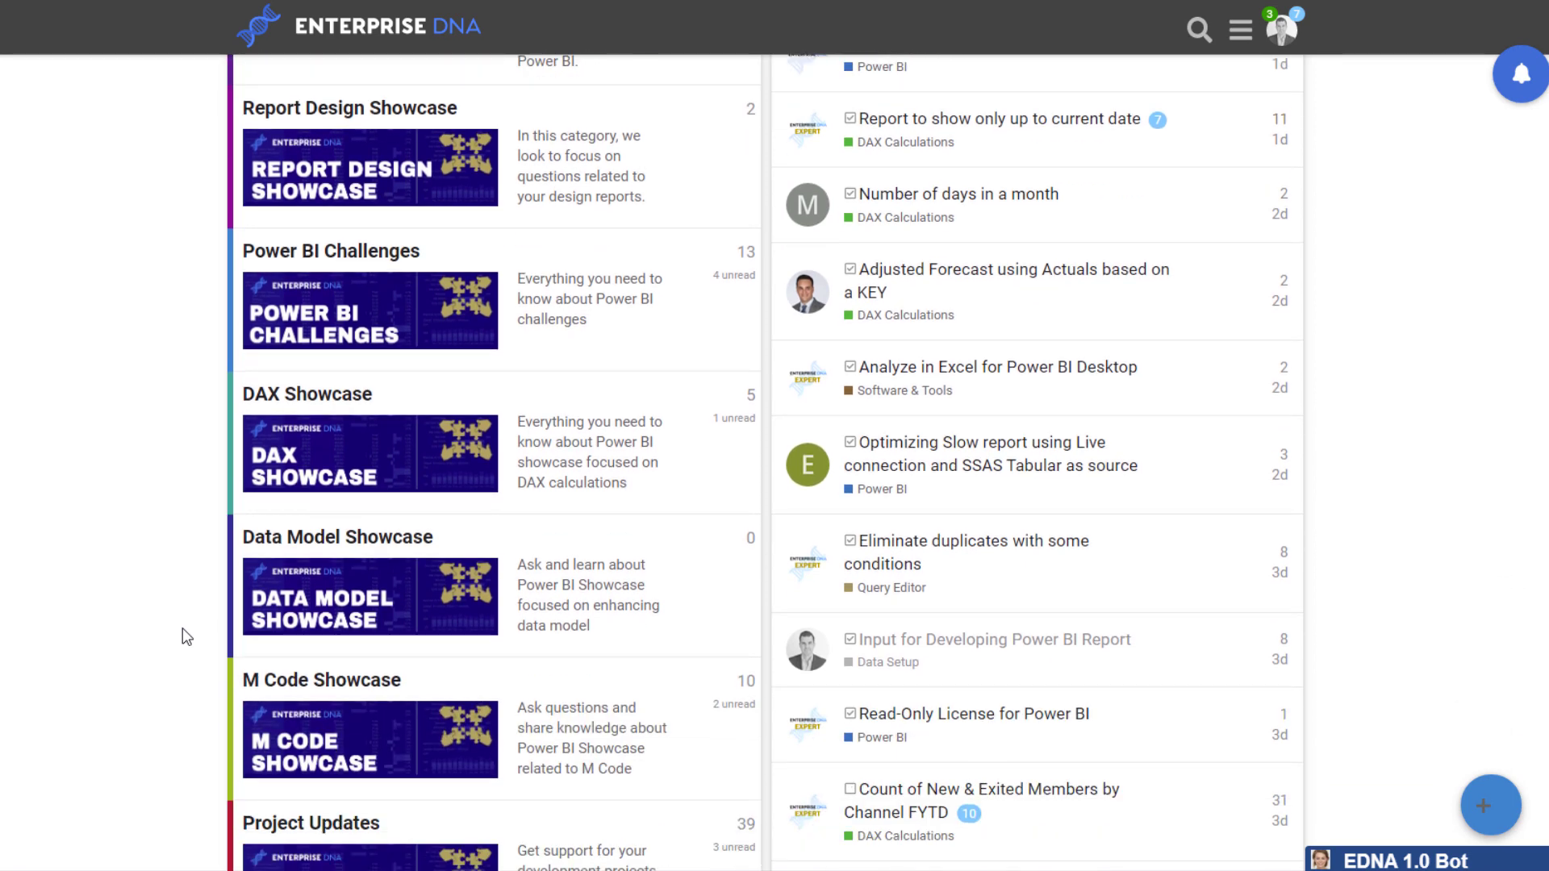
pyautogui.scroll(-4, 183, 627)
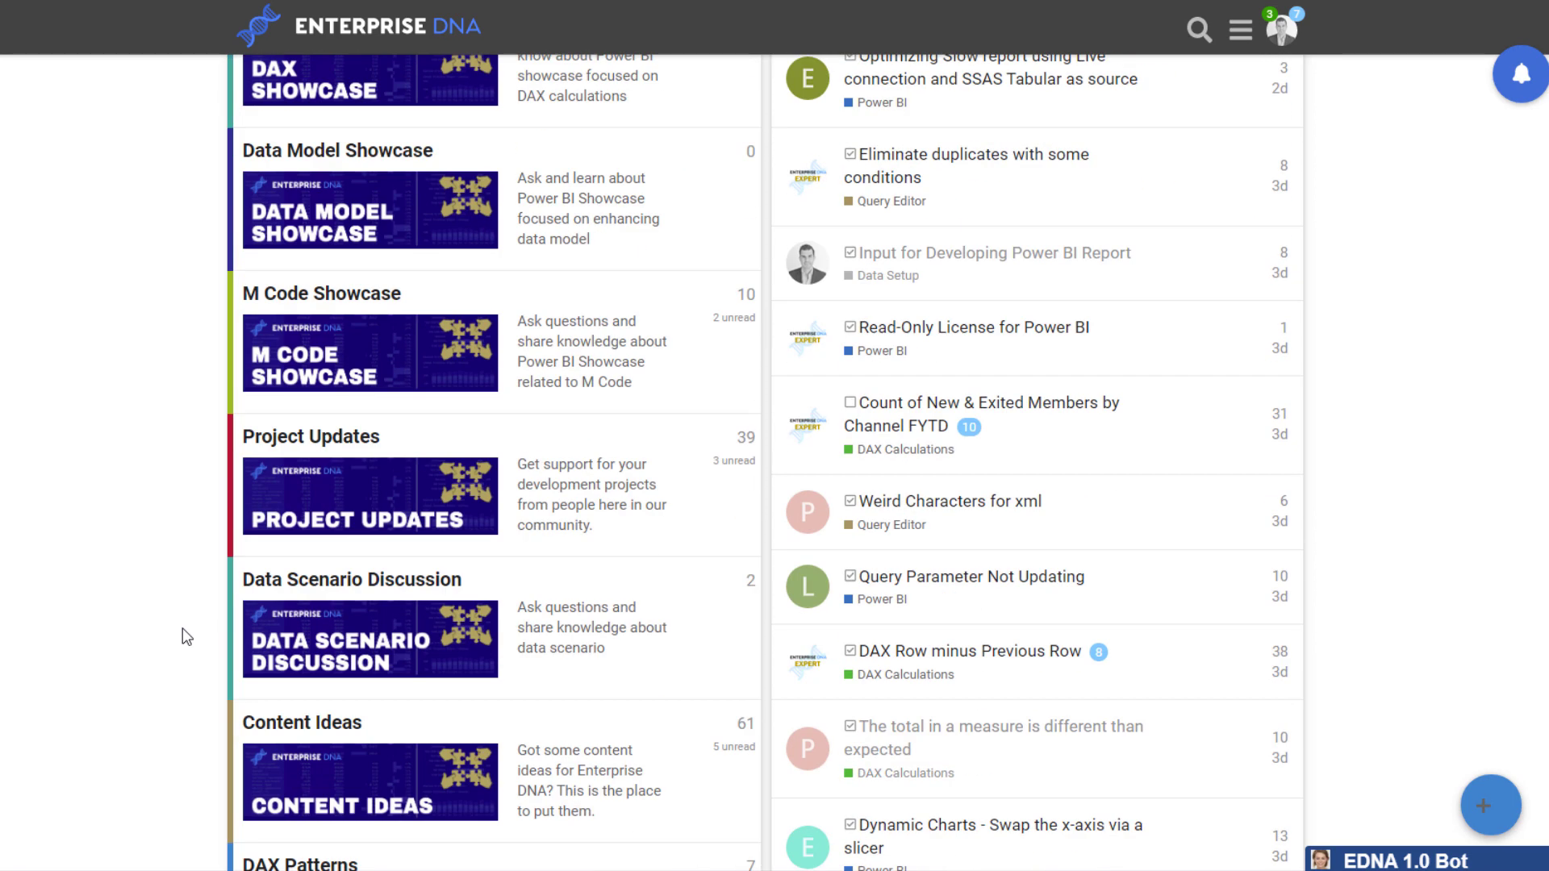
pyautogui.scroll(-1, 182, 628)
pyautogui.scroll(-3, 182, 628)
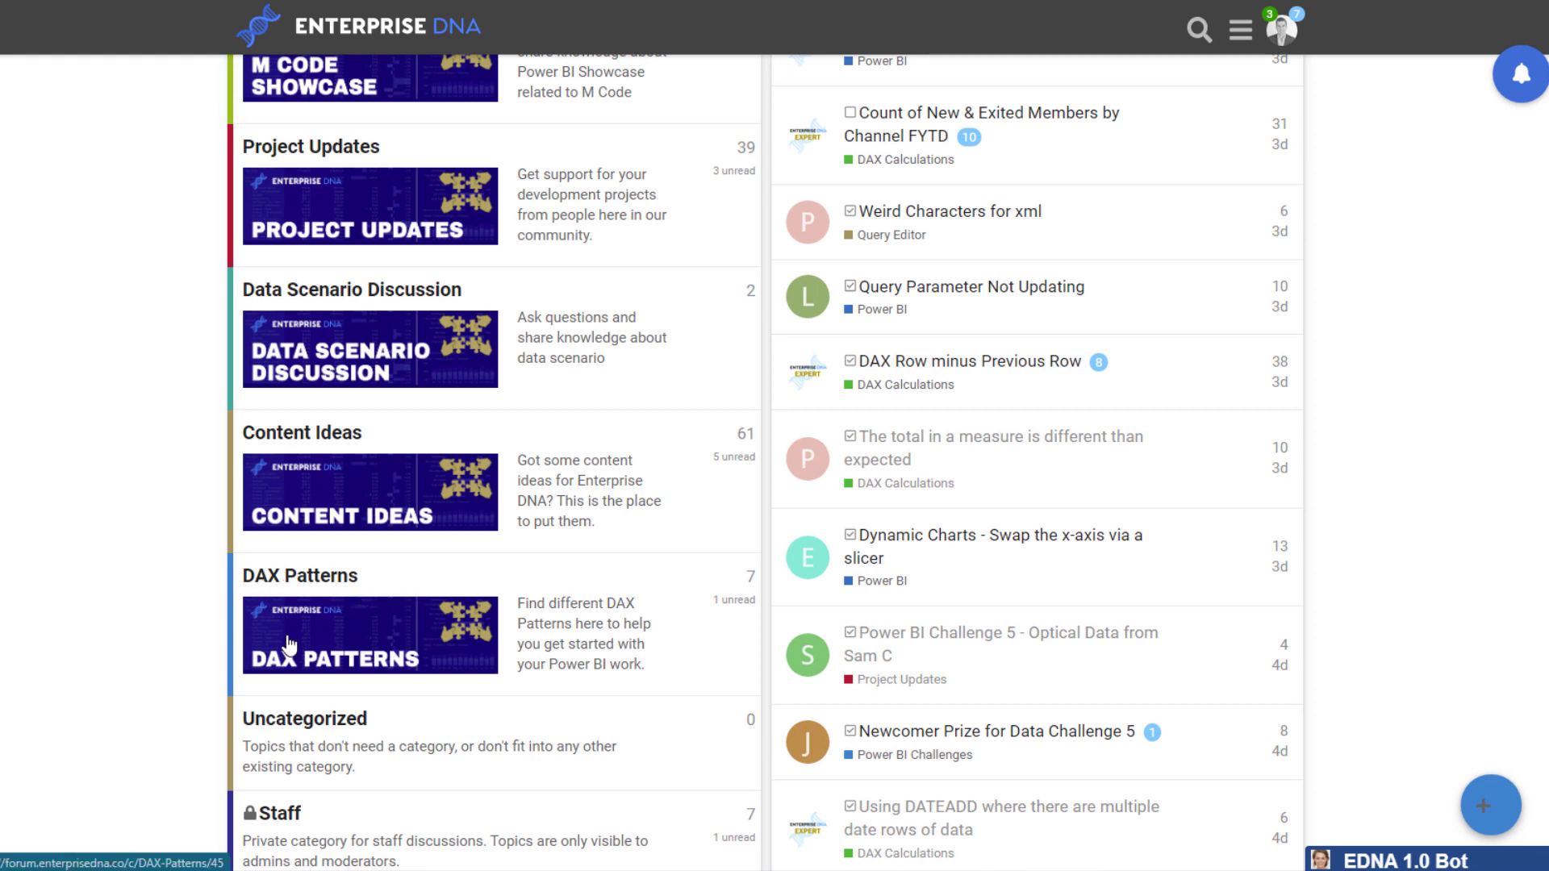
pyautogui.click(361, 635)
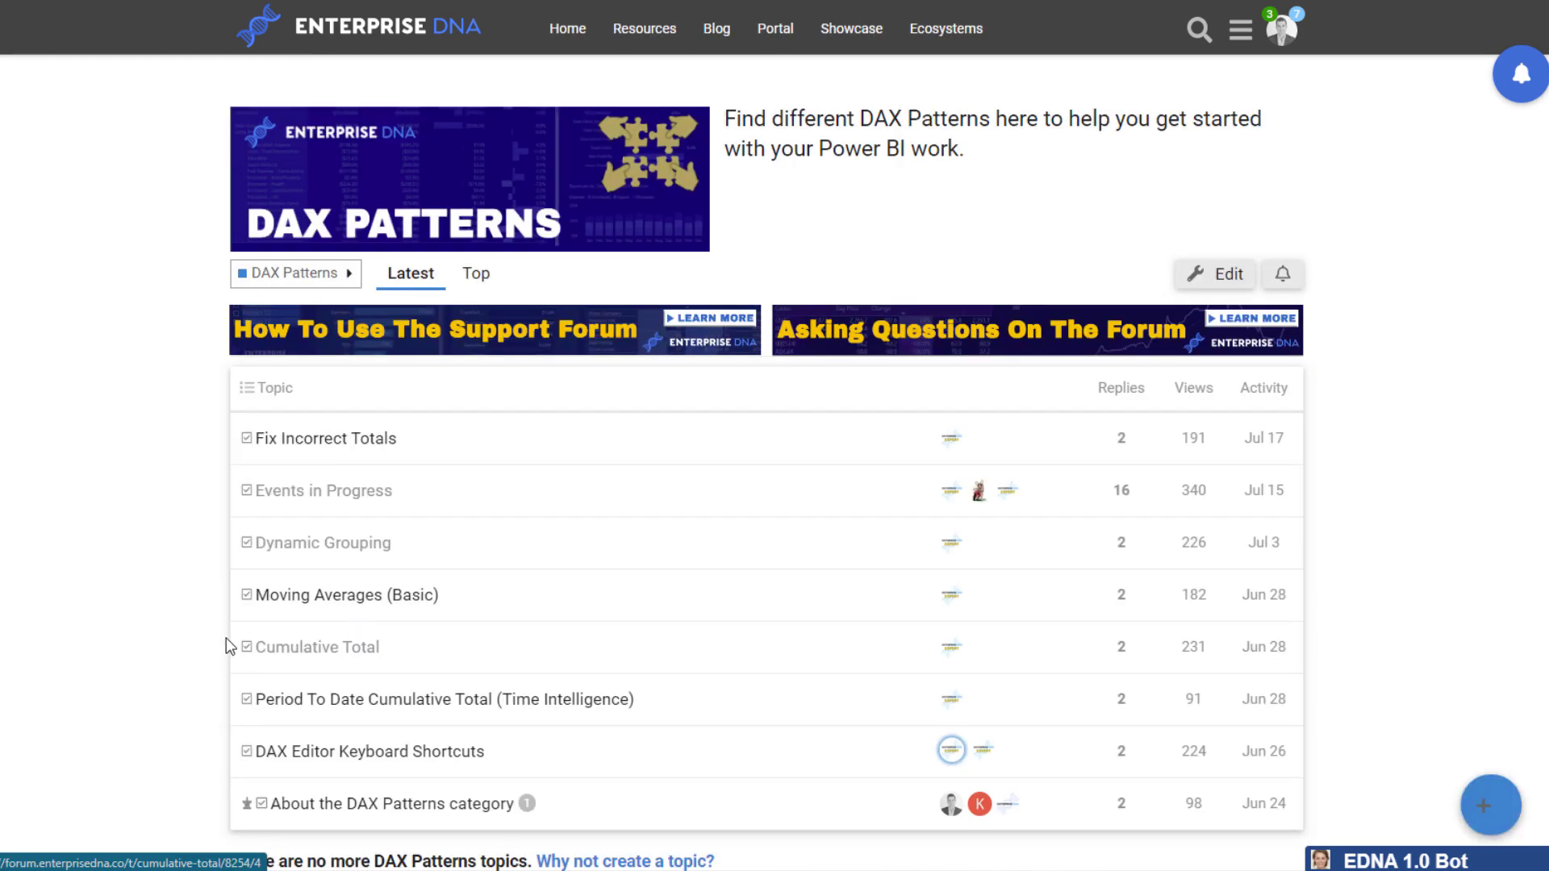
# Step: Open the Cumulative Total topic and scroll up to the first post's DAX pattern code
pyautogui.click(320, 648)
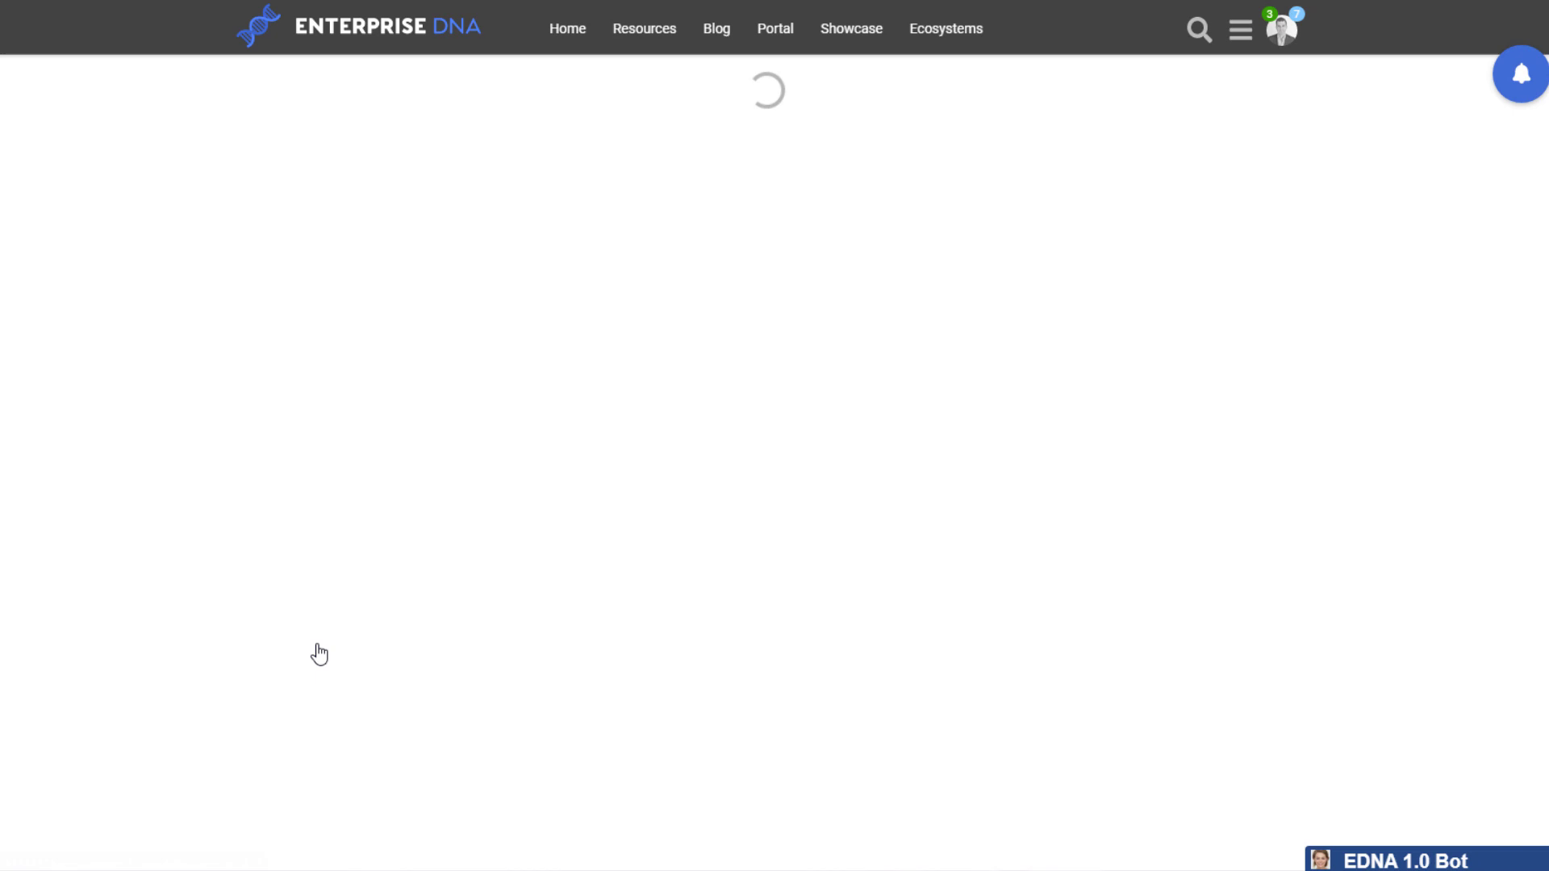
pyautogui.scroll(15, 209, 392)
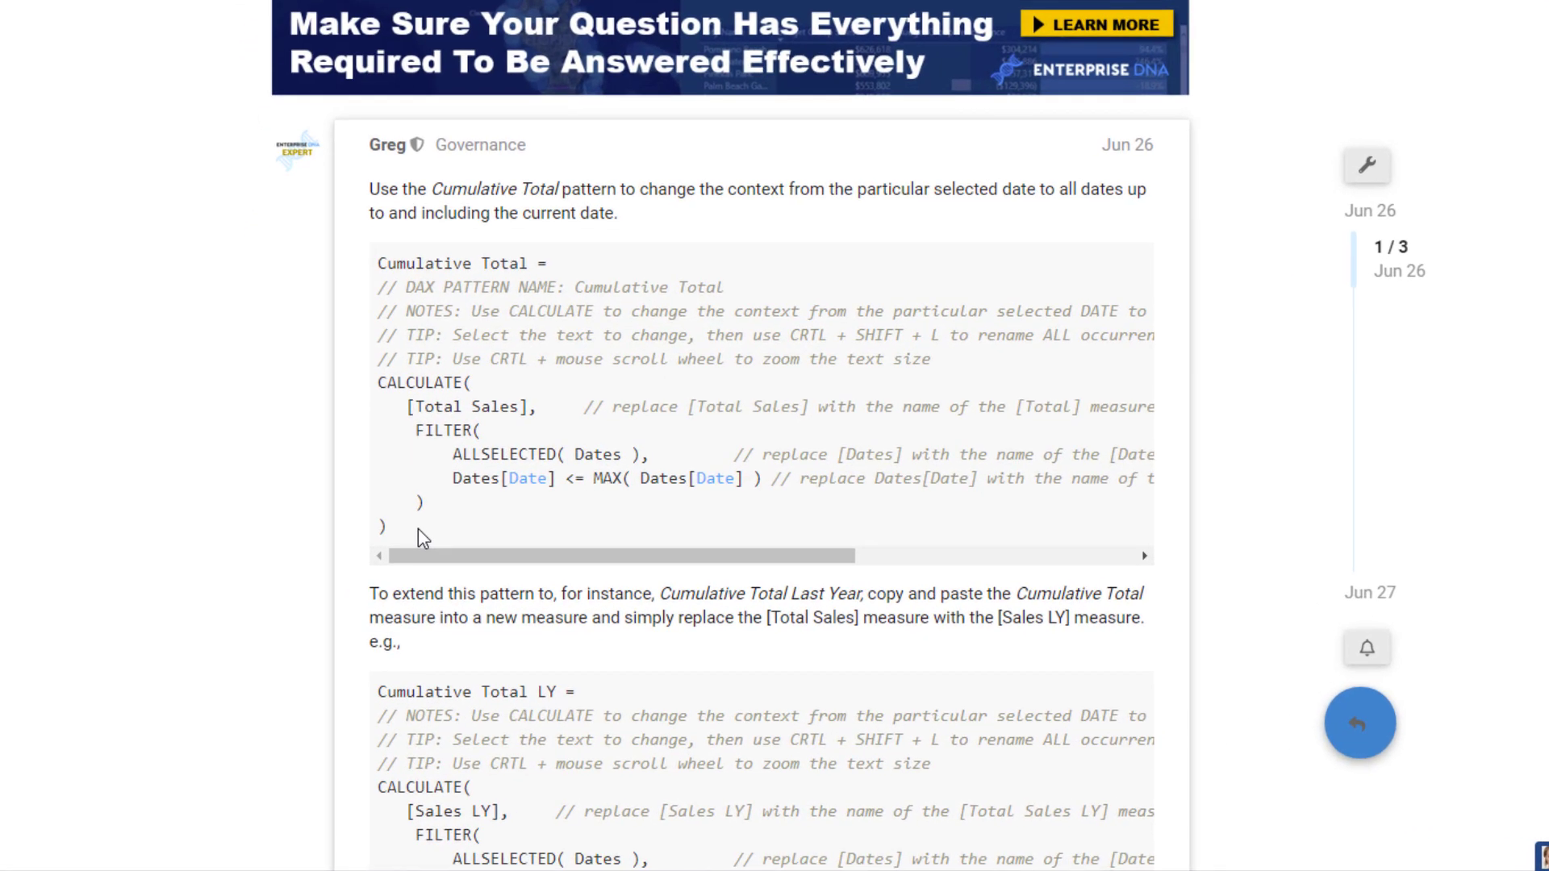
# Step: Highlight the CALCULATE expression, the NOTES comment and the rename tip while reading the pattern
pyautogui.moveTo(418, 530); pyautogui.dragTo(333, 385)
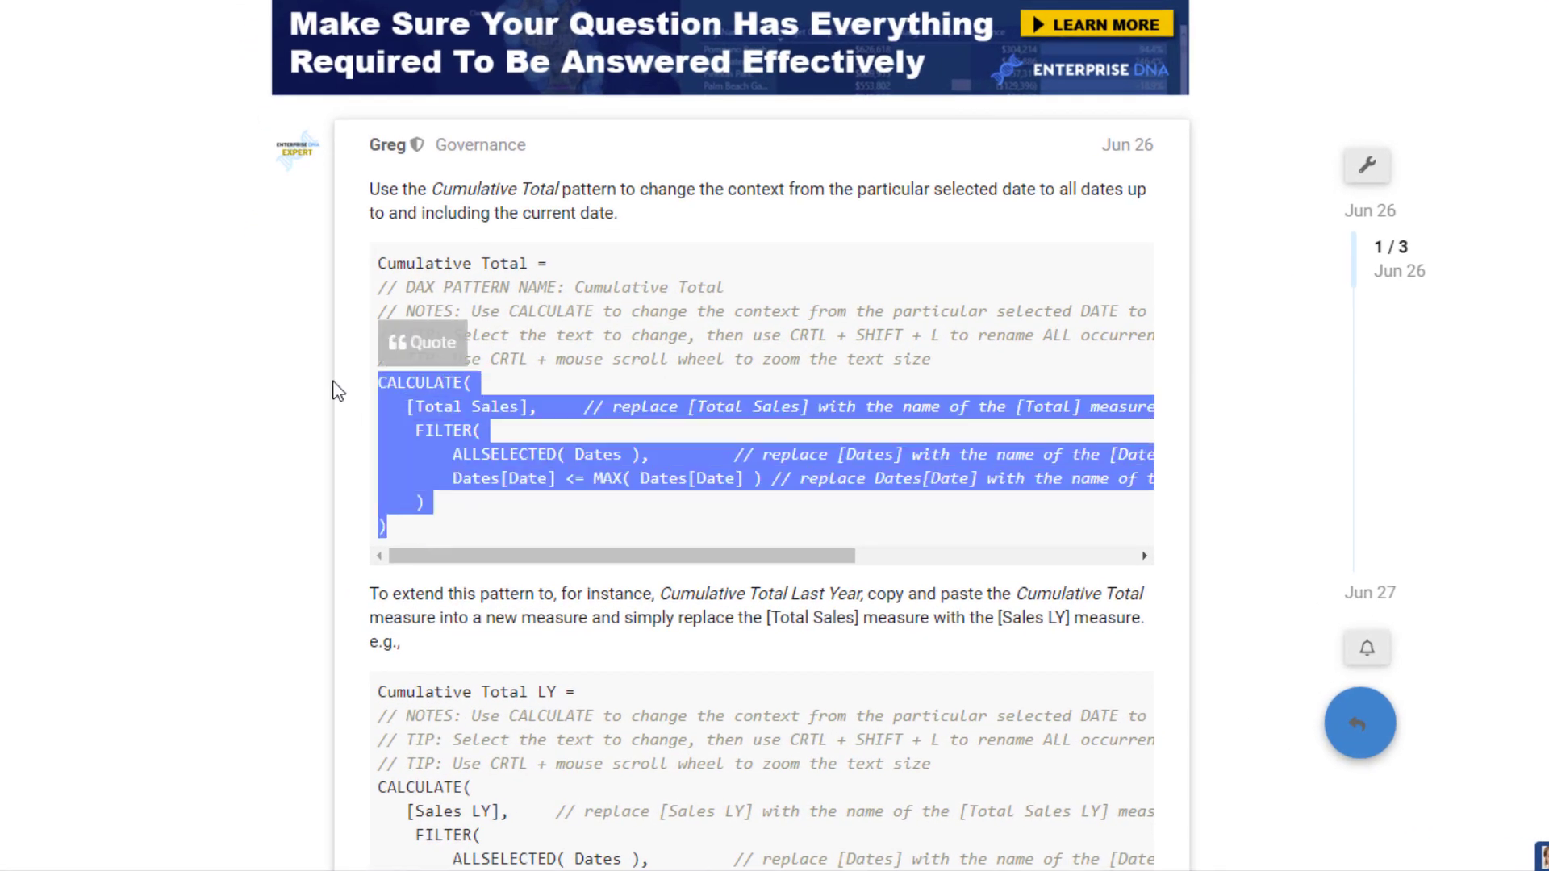
pyautogui.click(622, 520)
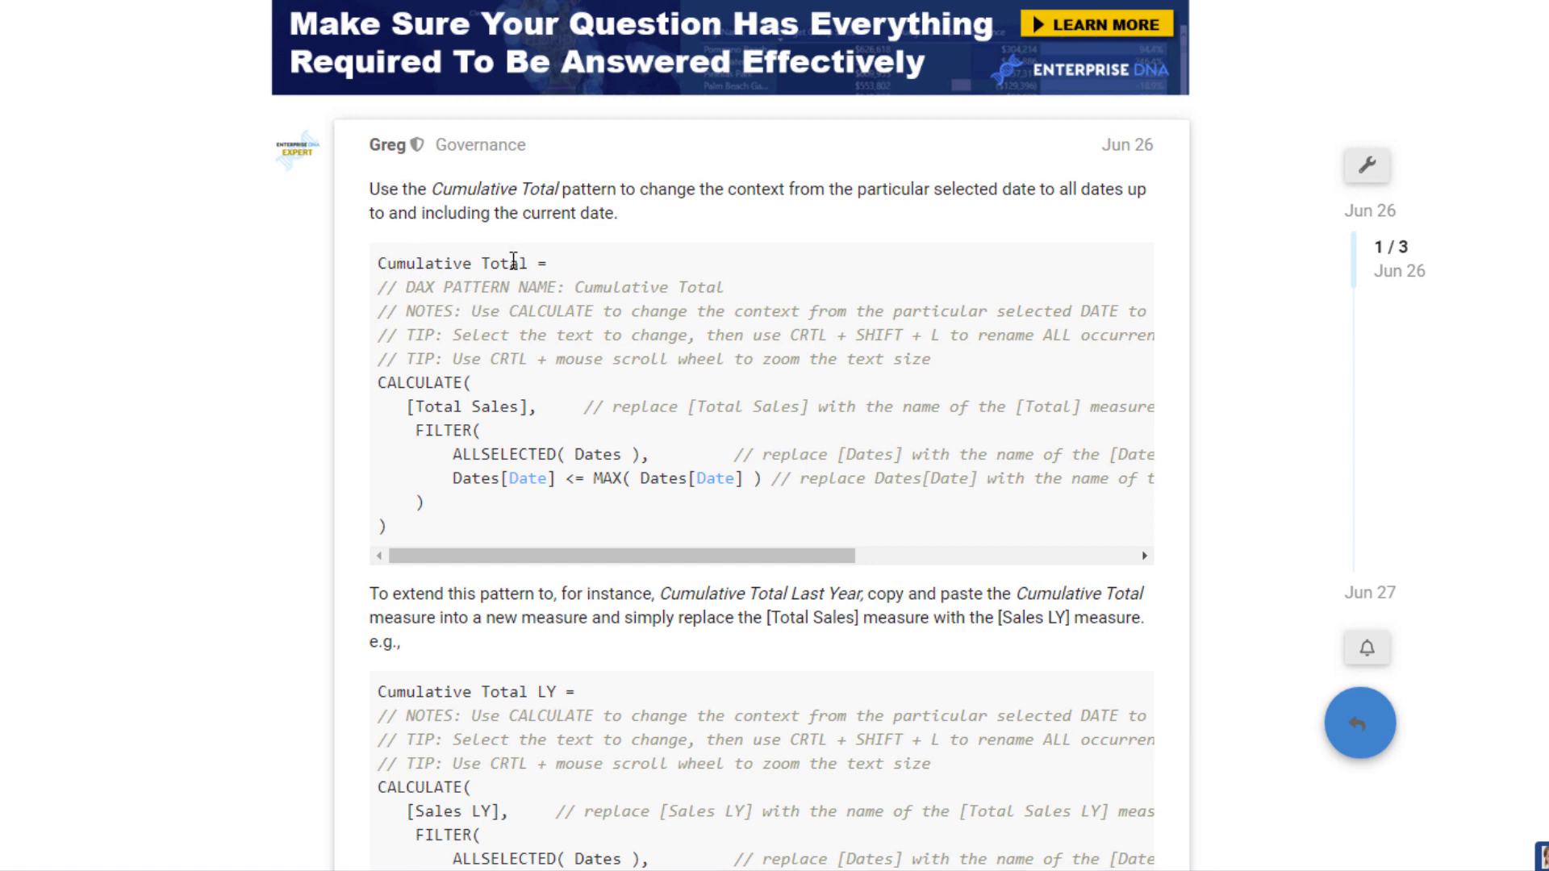
pyautogui.moveTo(481, 311); pyautogui.dragTo(714, 311)
pyautogui.moveTo(808, 305); pyautogui.dragTo(1106, 335)
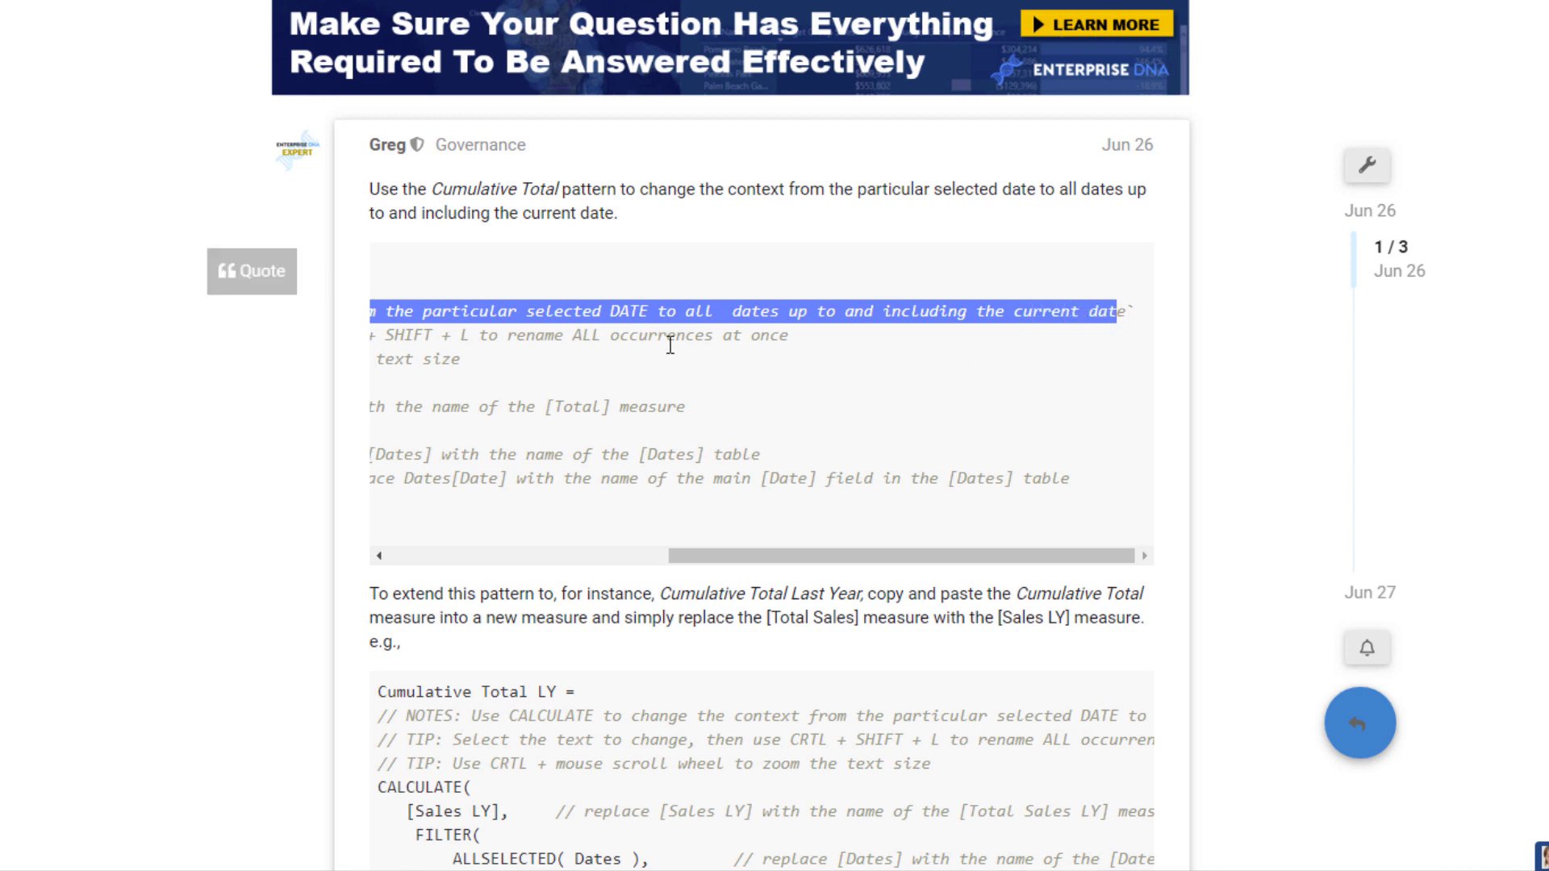
pyautogui.moveTo(705, 335); pyautogui.dragTo(425, 329)
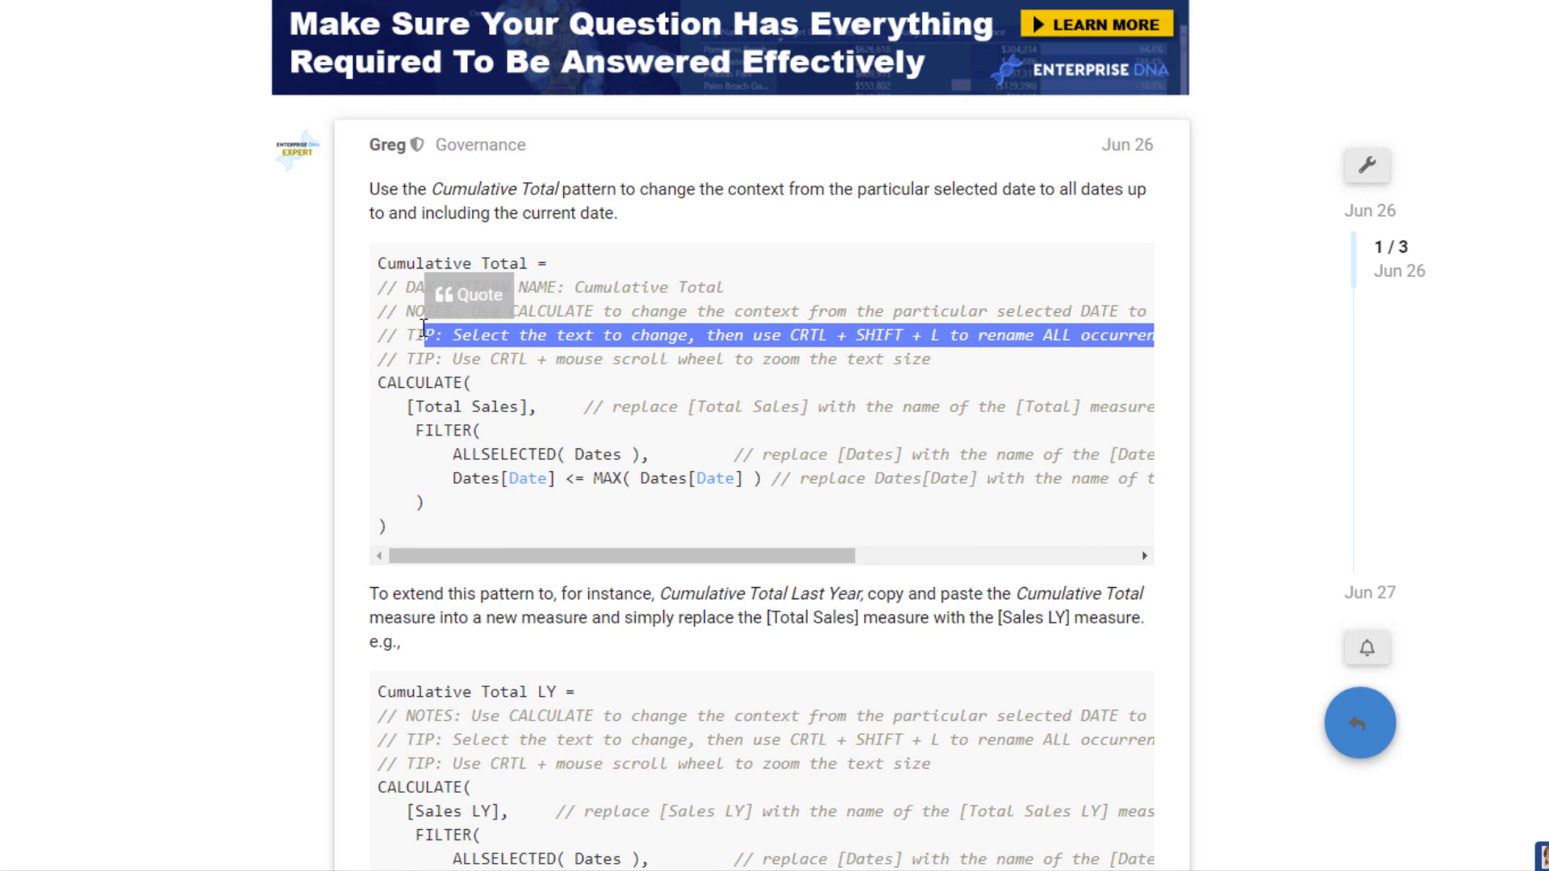
pyautogui.click(491, 339)
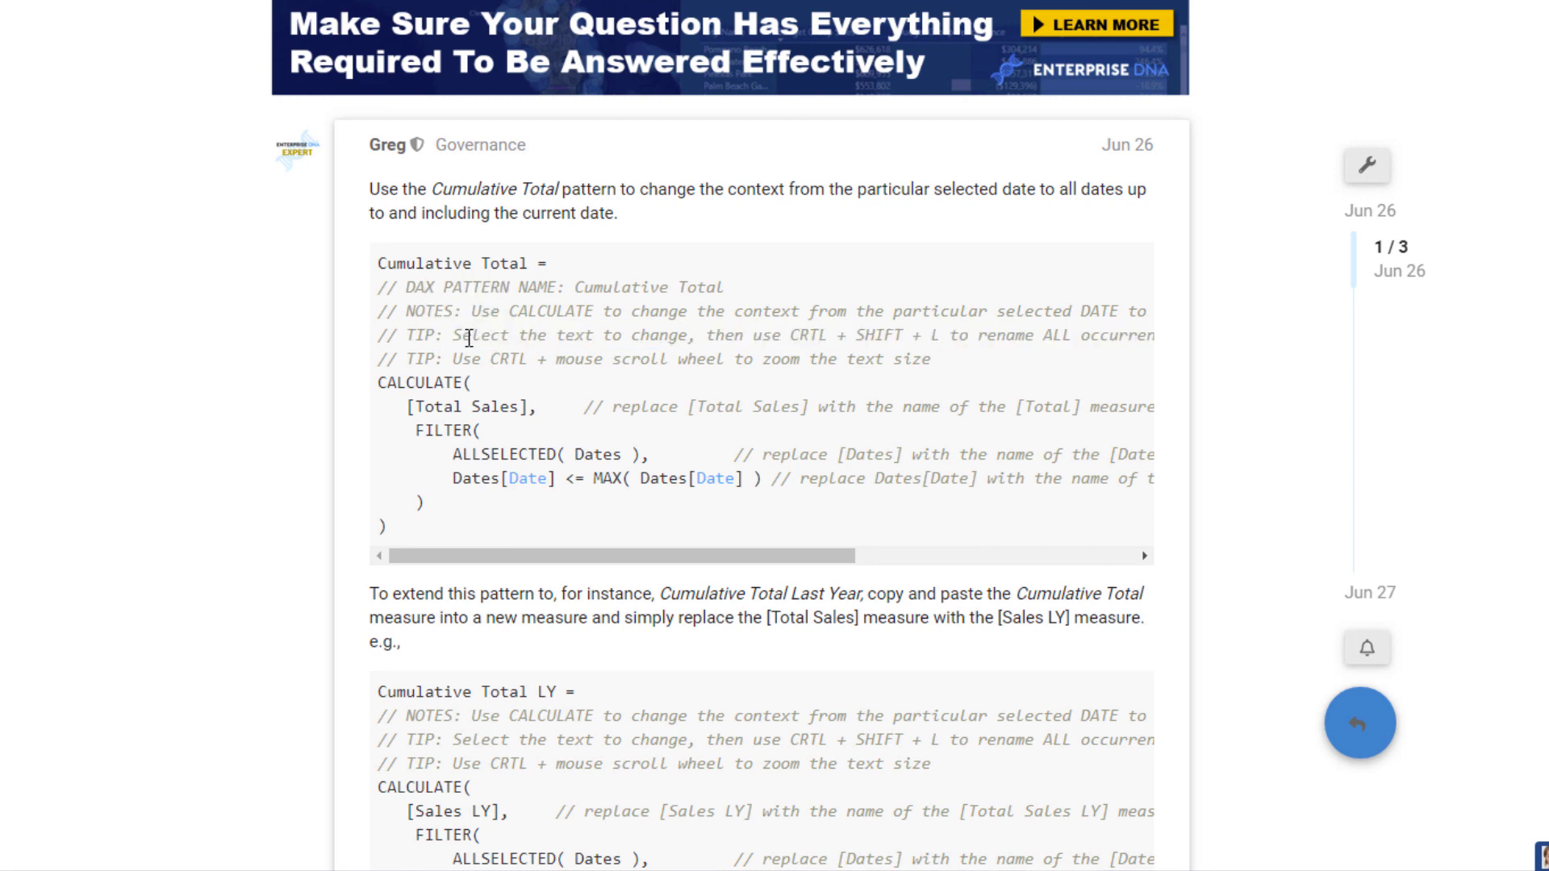
# Step: Highlight the rename-all-occurrences and zoom tips, then select the entire Cumulative Total measure code
pyautogui.moveTo(464, 338); pyautogui.dragTo(518, 335)
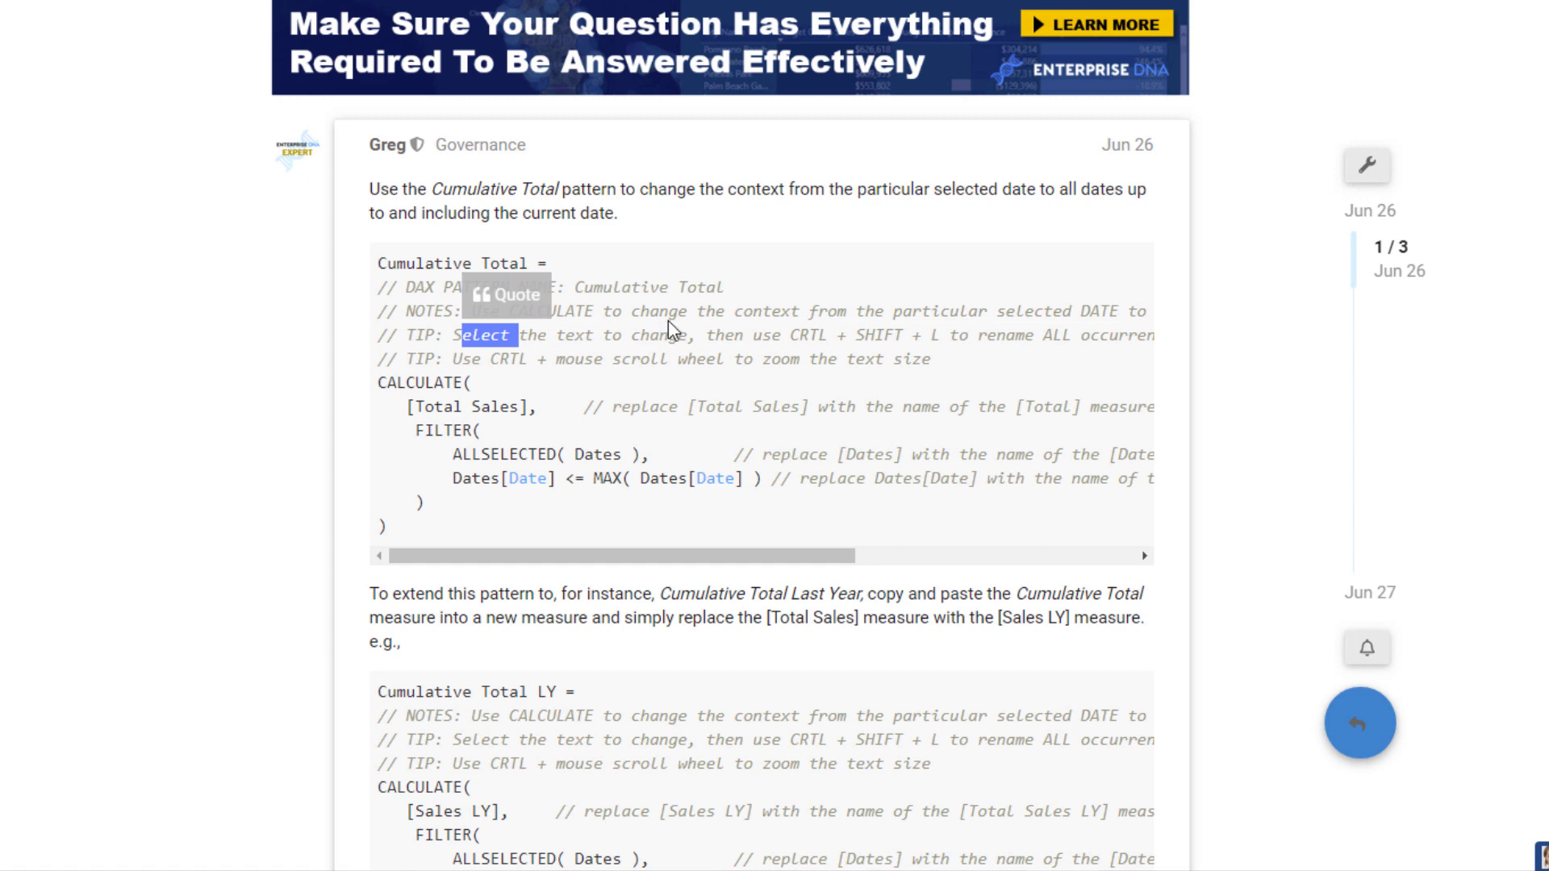
pyautogui.moveTo(901, 335)
pyautogui.mouseDown()
pyautogui.moveTo(1176, 337)
pyautogui.moveTo(927, 338)
pyautogui.mouseUp()
pyautogui.moveTo(626, 360); pyautogui.dragTo(438, 352)
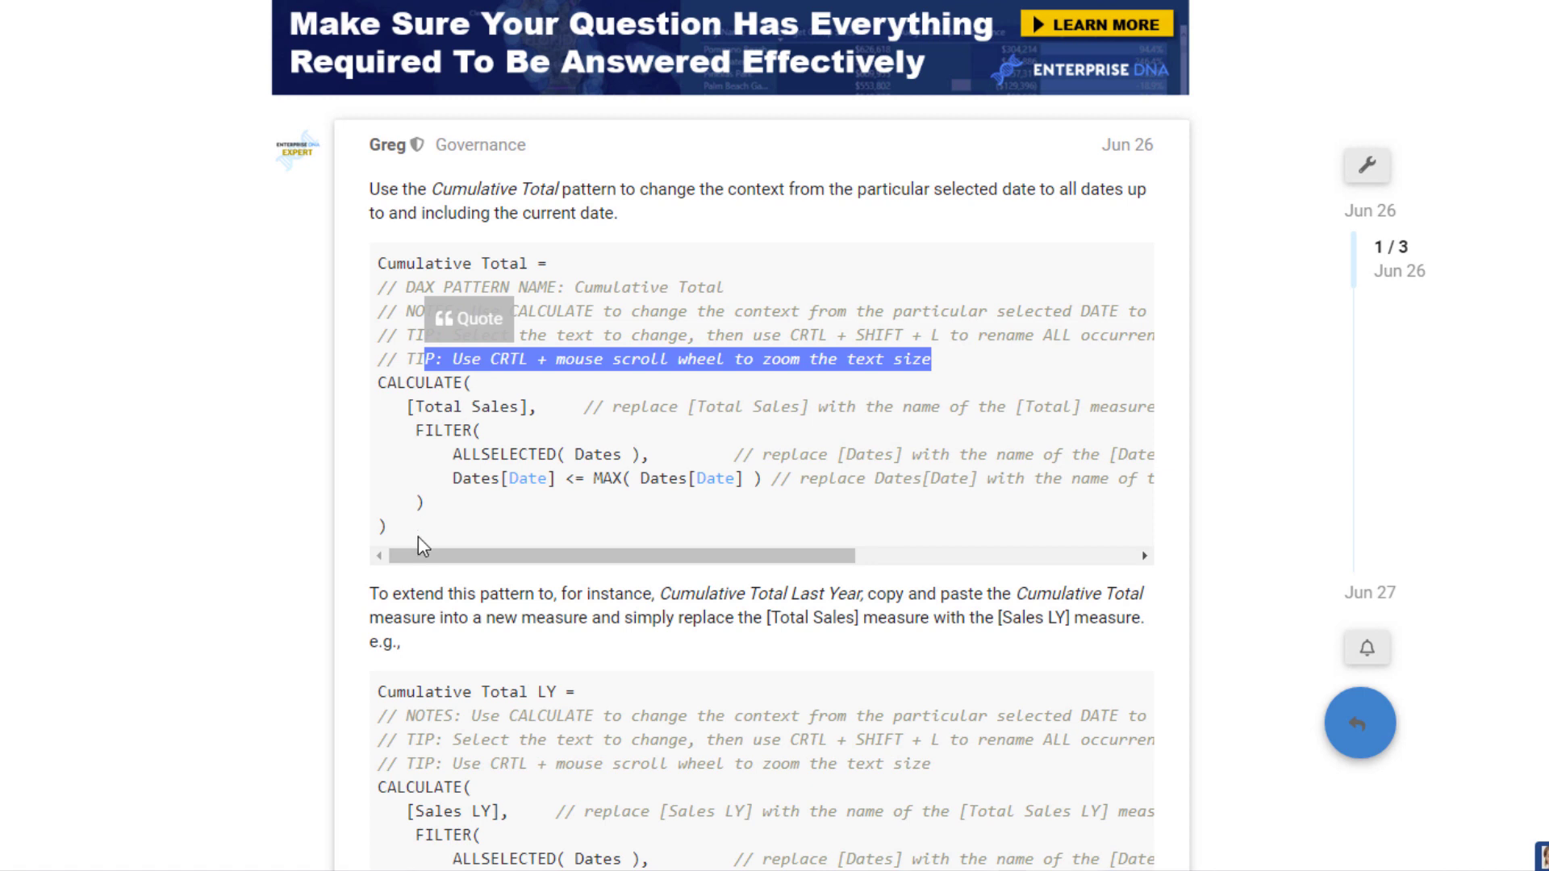
pyautogui.moveTo(409, 533); pyautogui.dragTo(339, 272)
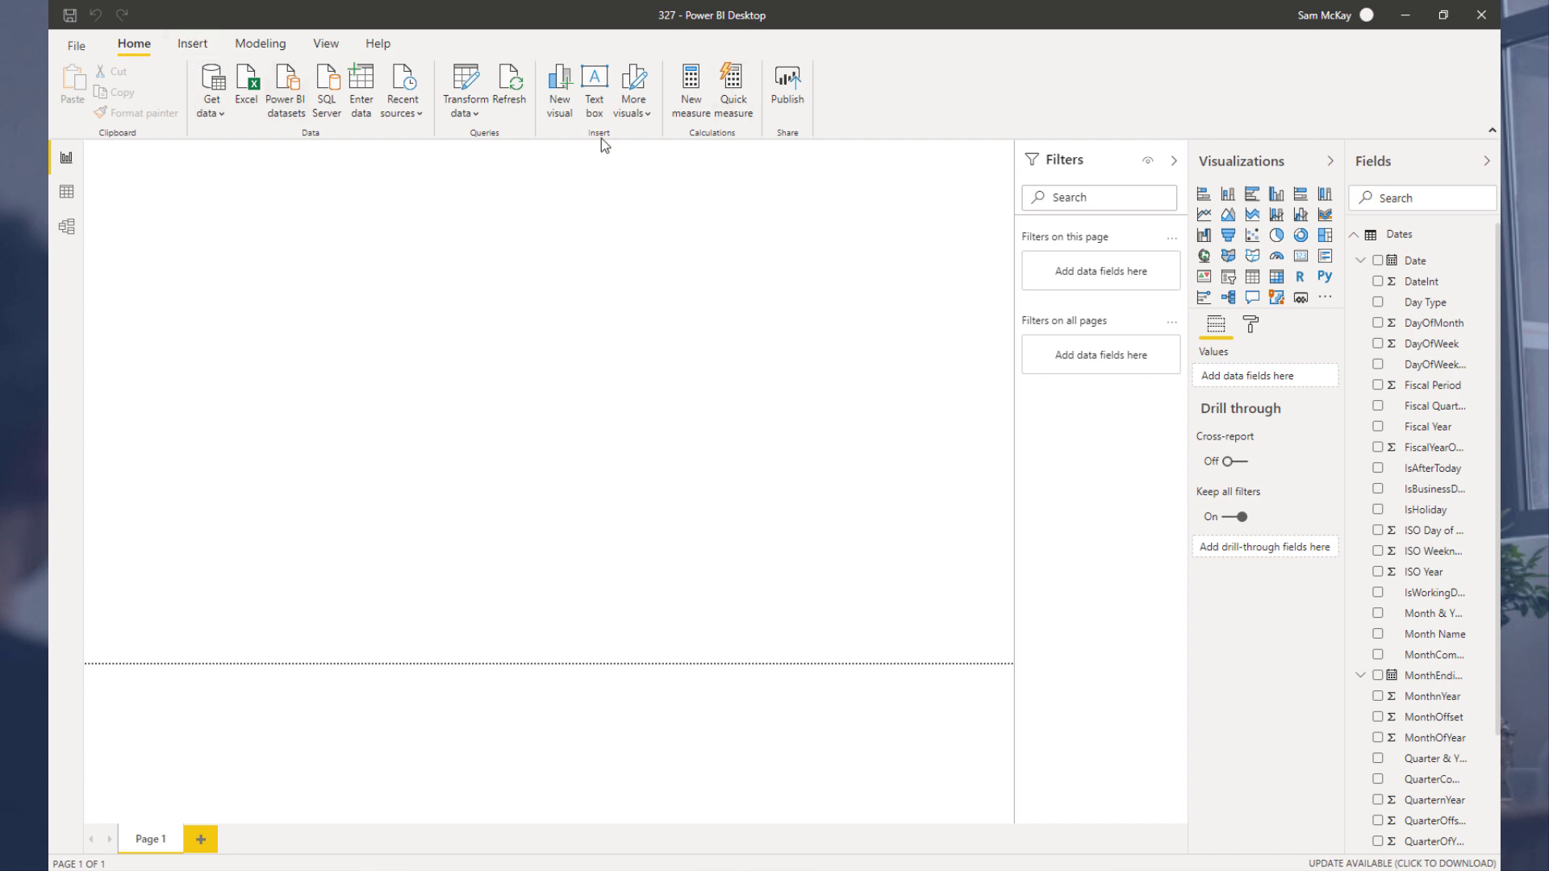
# Step: Create a new measure in the Dates table and paste the Cumulative Total pattern over 'Measure ='
pyautogui.click(1358, 240)
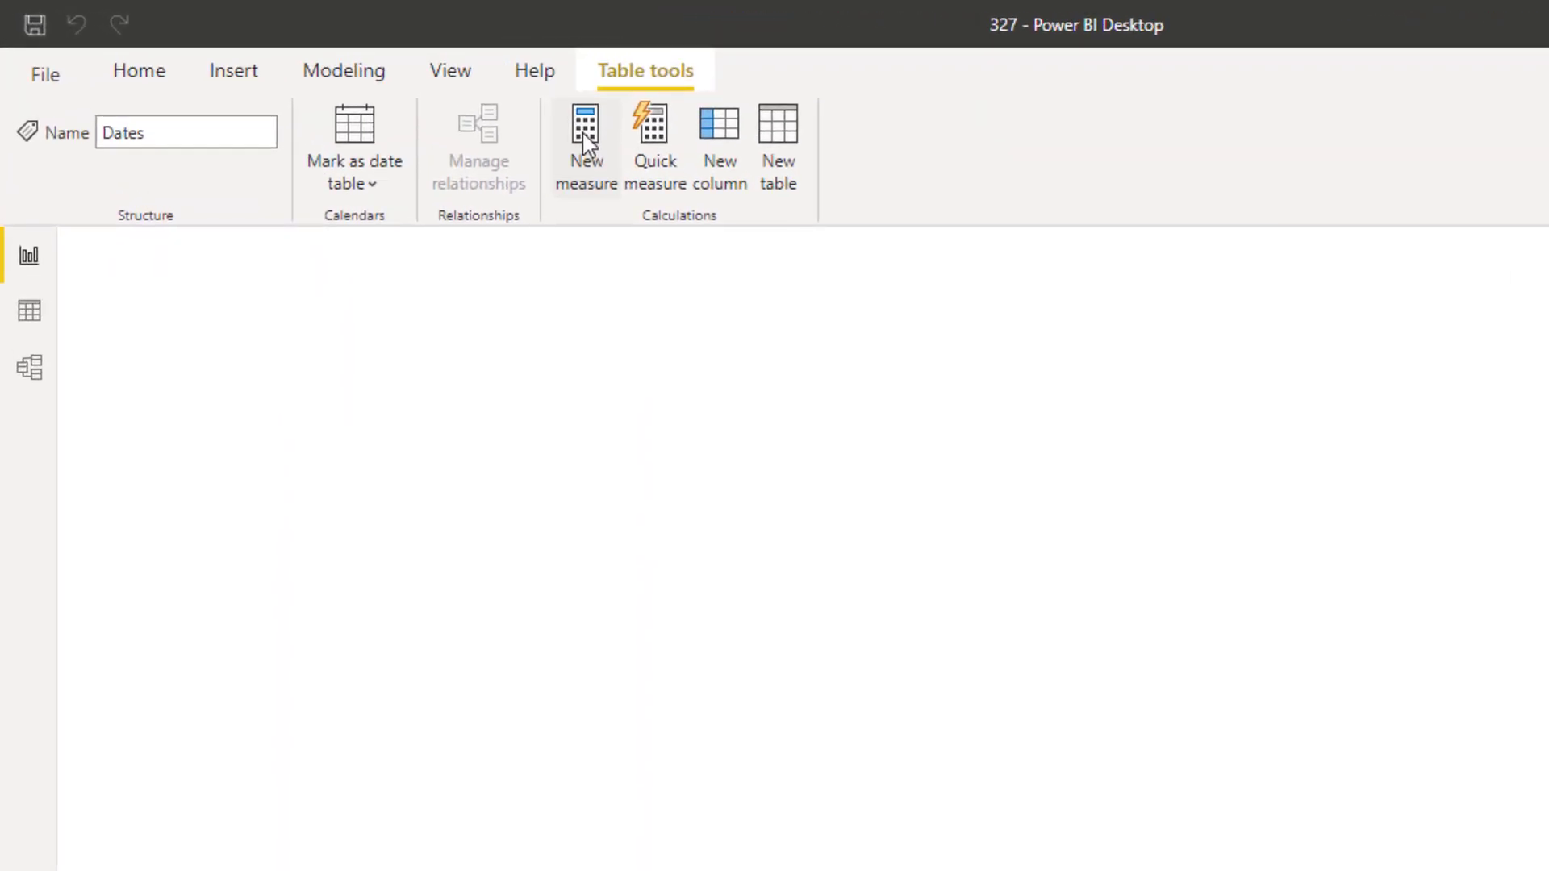
pyautogui.click(587, 143)
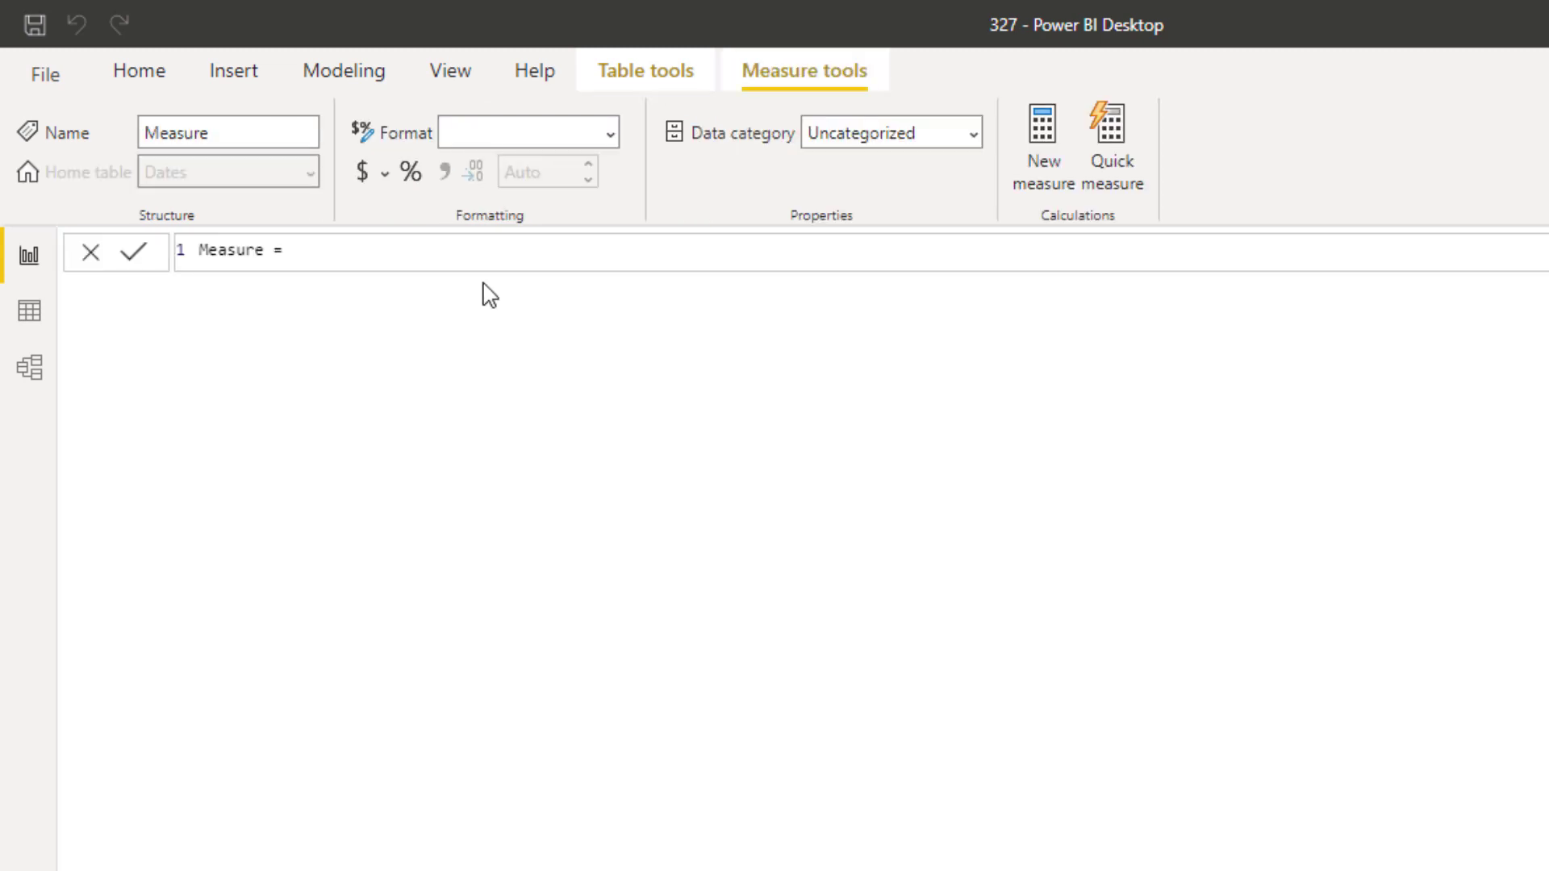
pyautogui.hotkey('ctrl', 'shift', 'Left')
pyautogui.hotkey('ctrl', 'shift', 'Left')
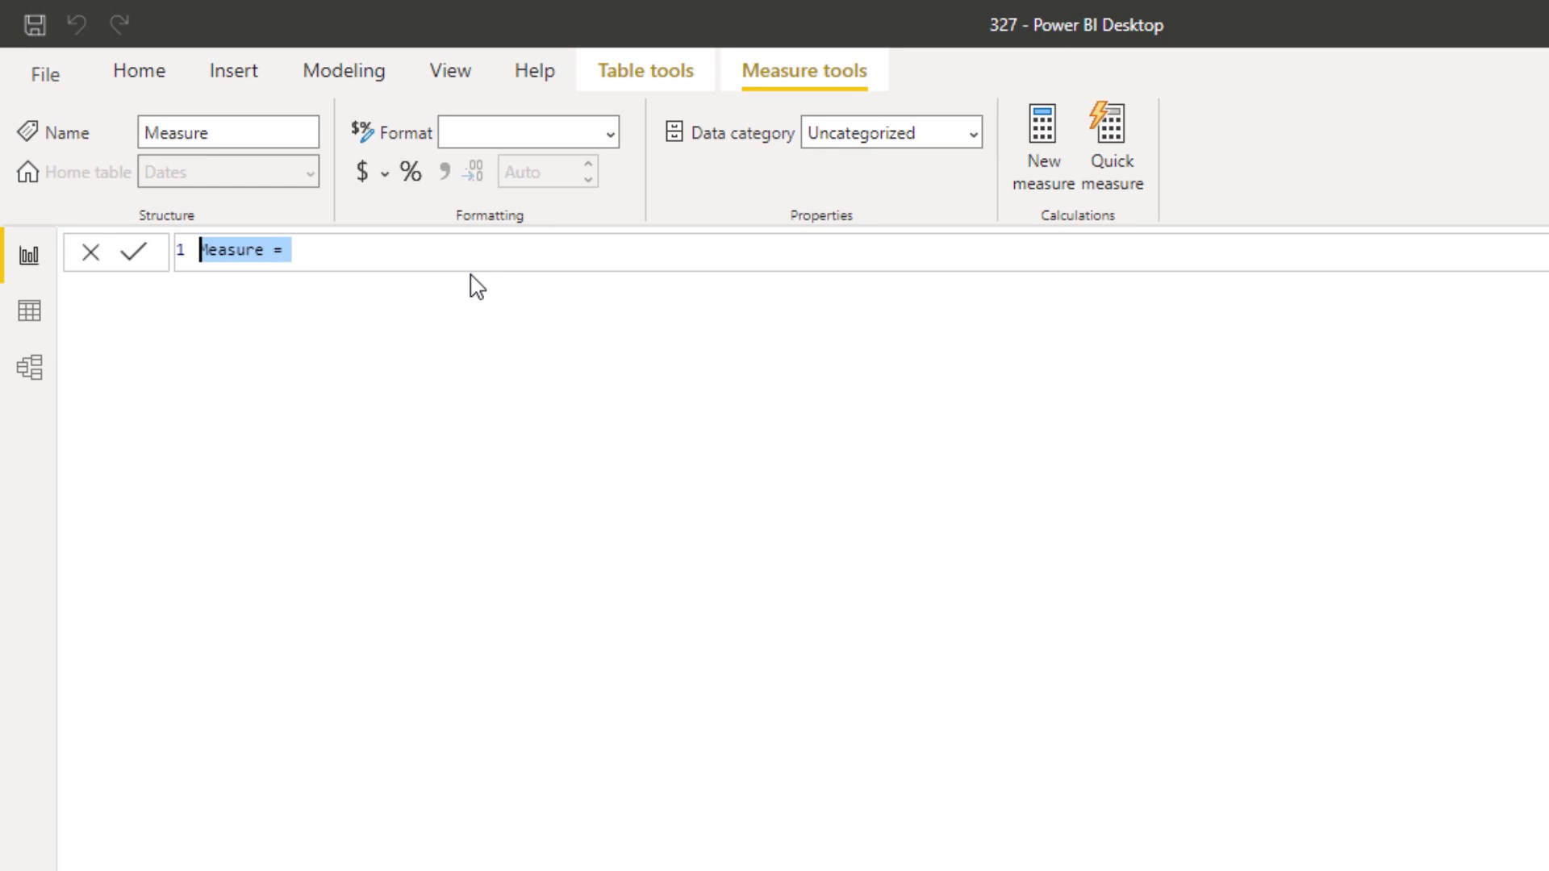
pyautogui.write('Cumulative Total = // DAX PATTERN NAME: Cumulative Total // NOTES: Use CALCULATE to change the context from the particular selected DATE to all  dates up to and including the current date` // TIP: Select the text to change, then use CRTL + SHIFT + L to rename ALL occurrences at once // TIP: Use CRTL + mouse scroll wheel to zoom the text size CALCULATE(    [Total Sales],     // replace [Total Sales] with the name of the [Total] measure     FILTER(         ALLSELECTED( Dates ),         // replace [Dates] with the name of the [Dates] table         Dates[Date] <= MAX( Dates[Date] ) // replace Dates[Date] with the name of the main [Date] field in the [Dates] table     ) )')
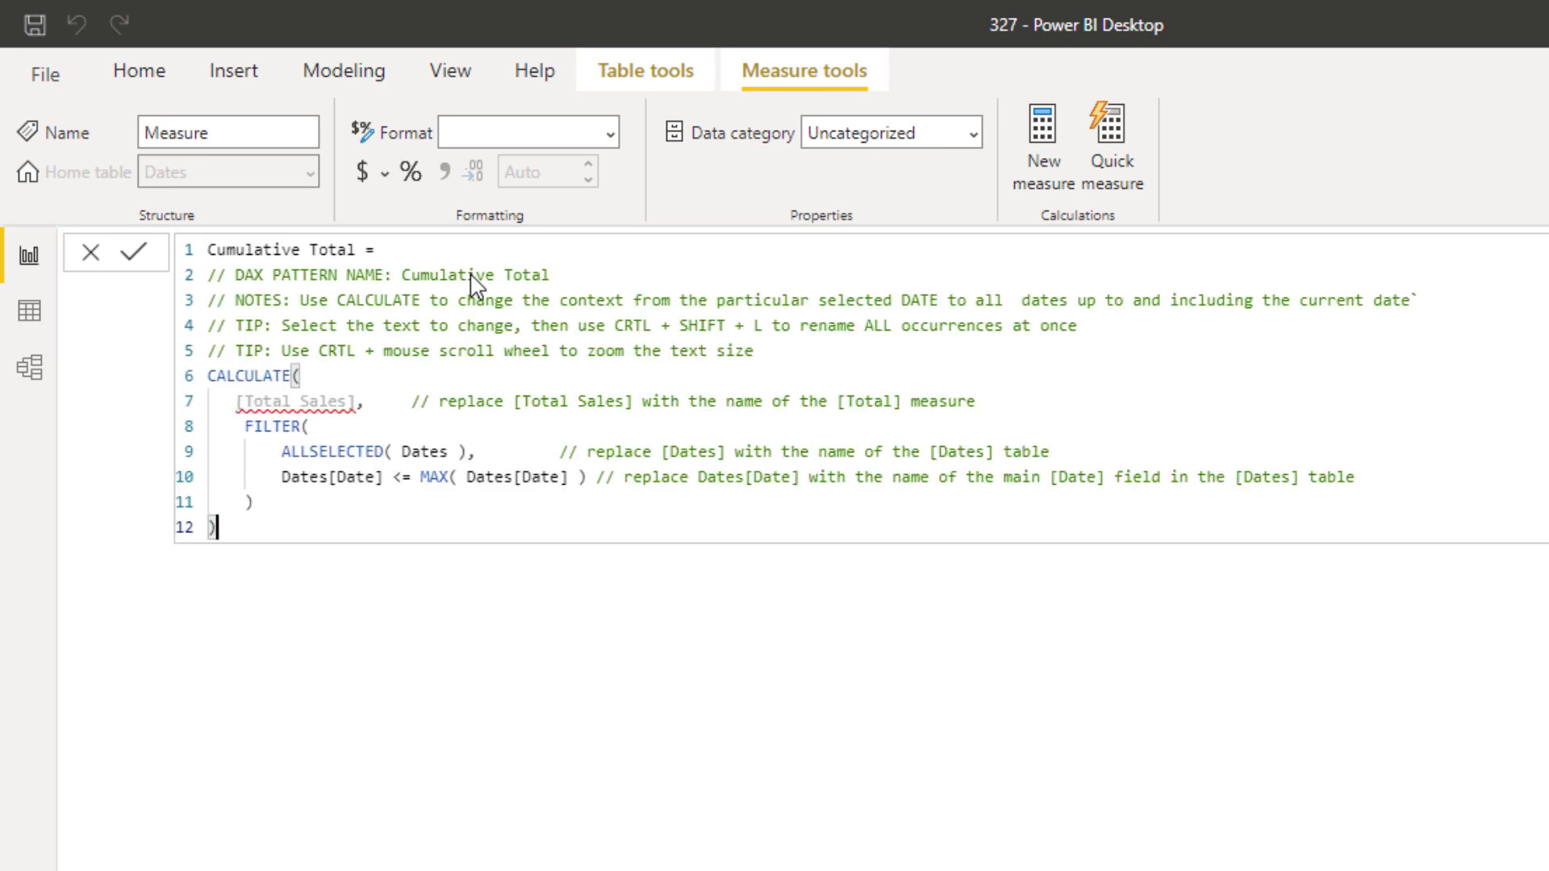
# Step: Highlight the [Total Sales] reference, then select comment lines 2–5 of the formula
pyautogui.moveTo(356, 401); pyautogui.dragTo(241, 401)
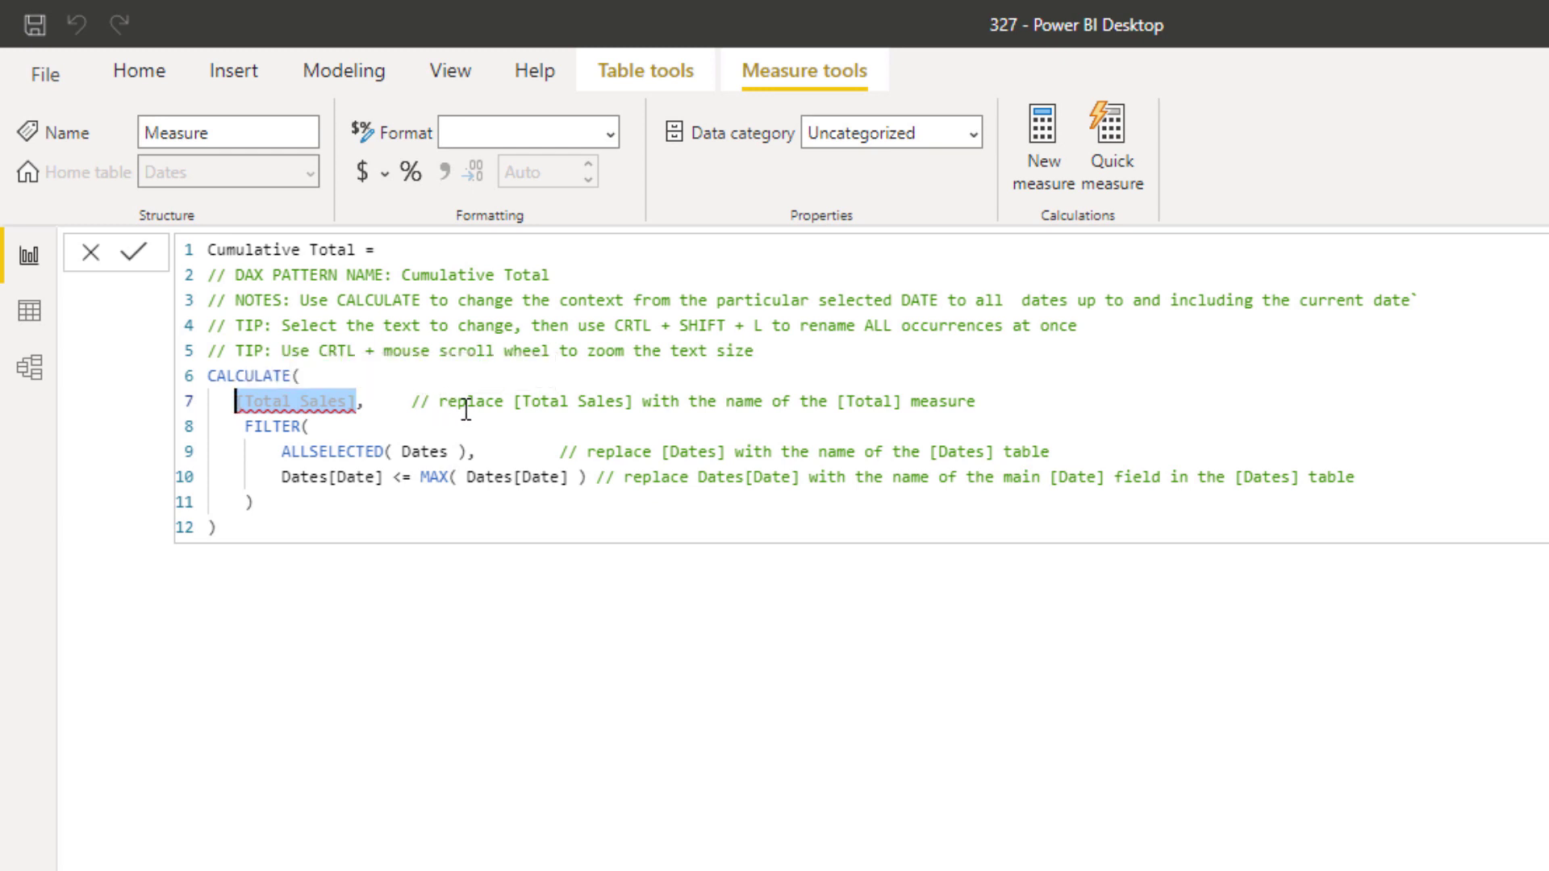
pyautogui.click(805, 350)
pyautogui.moveTo(805, 350); pyautogui.dragTo(157, 274)
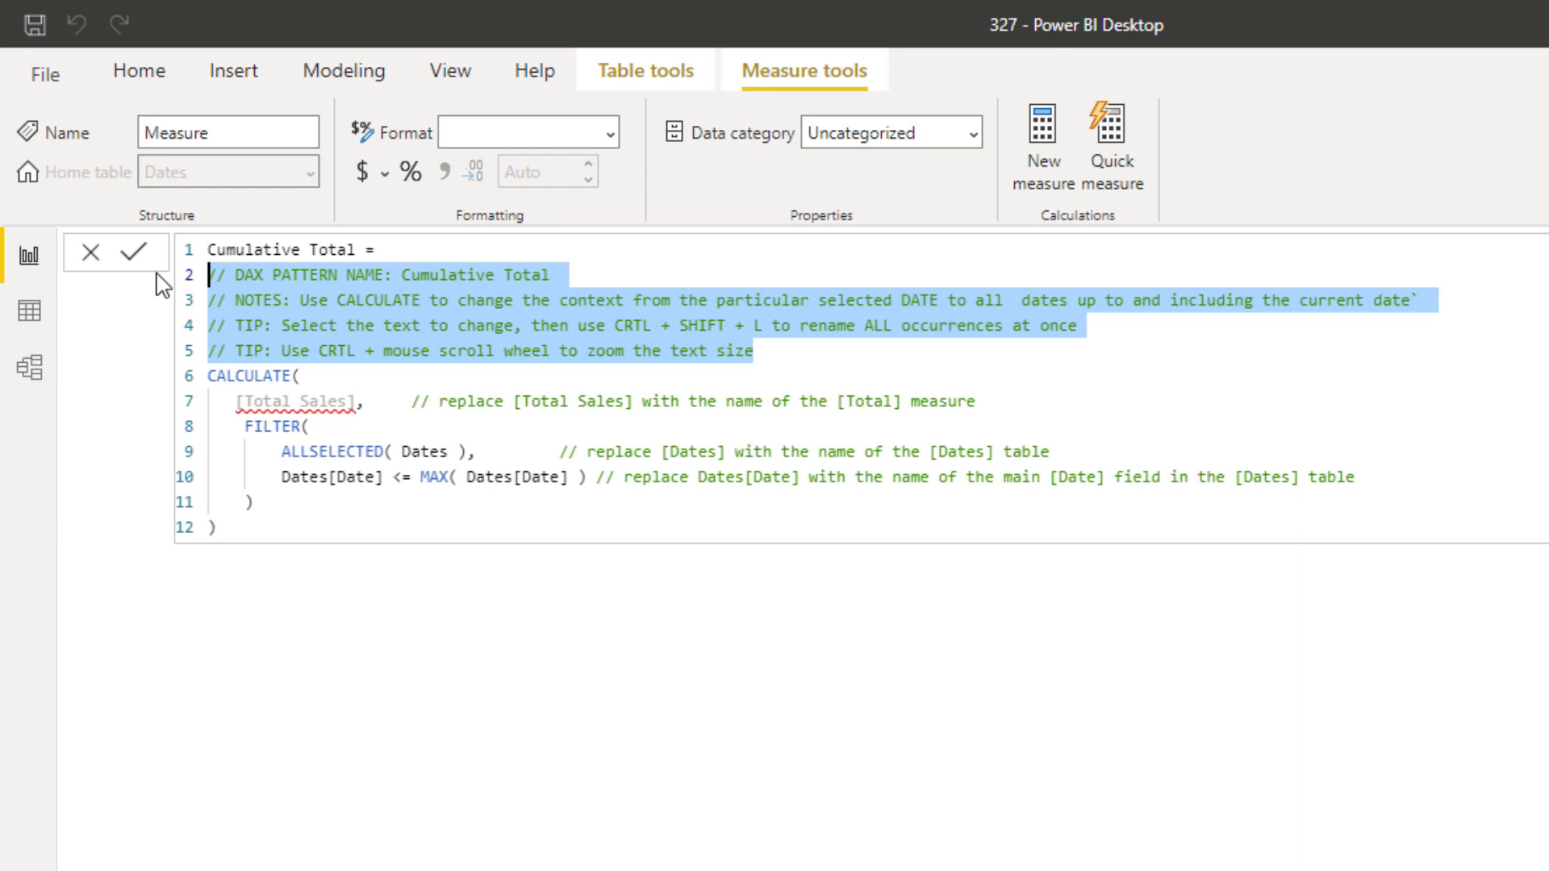
# Step: Delete comment lines 2–5 and the inline comments on lines 3, 5 and 6
pyautogui.press('Delete')
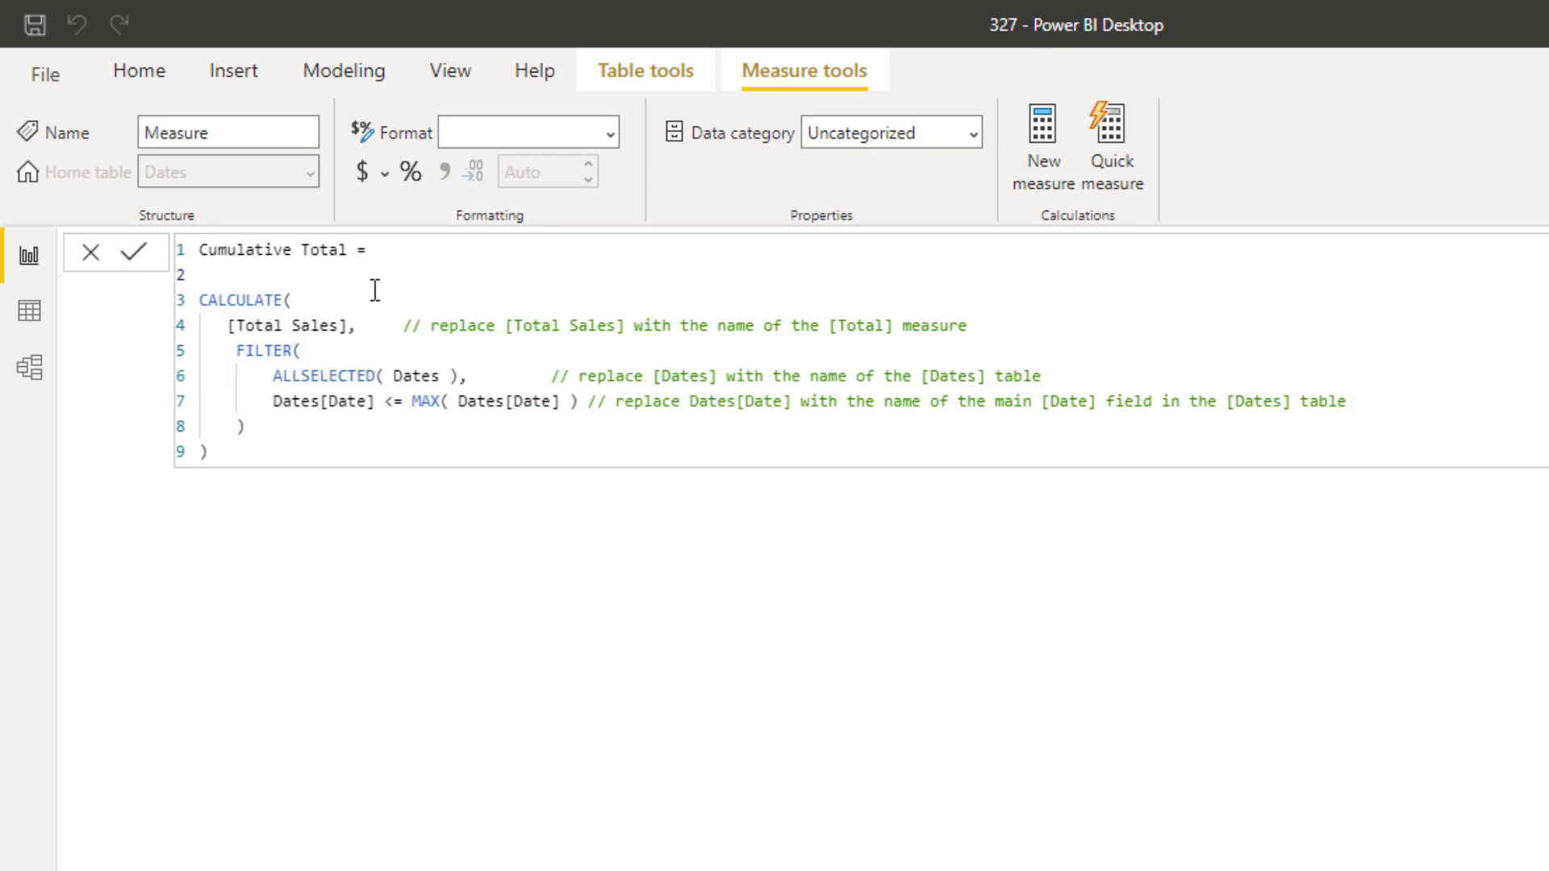
pyautogui.press('BackSpace')
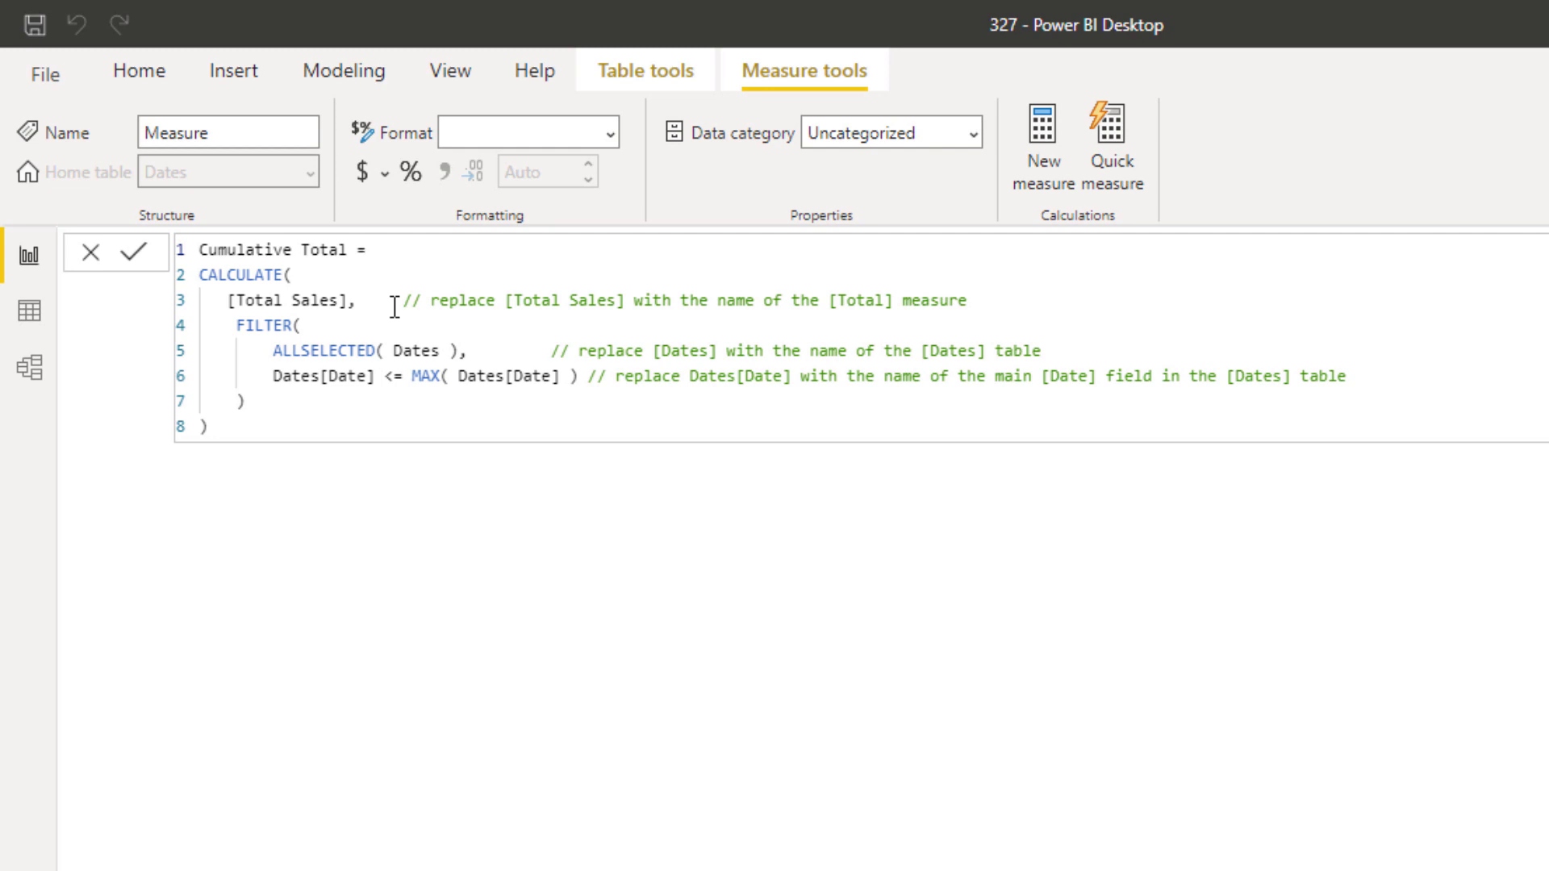
pyautogui.moveTo(394, 307); pyautogui.dragTo(1055, 304)
pyautogui.press('Delete')
pyautogui.moveTo(1162, 350); pyautogui.dragTo(553, 350)
pyautogui.press('Delete')
pyautogui.moveTo(1370, 381); pyautogui.dragTo(588, 373)
pyautogui.press('Delete')
# Step: Select the whole cleaned formula with Ctrl+A and bring the browser back
pyautogui.click(404, 418)
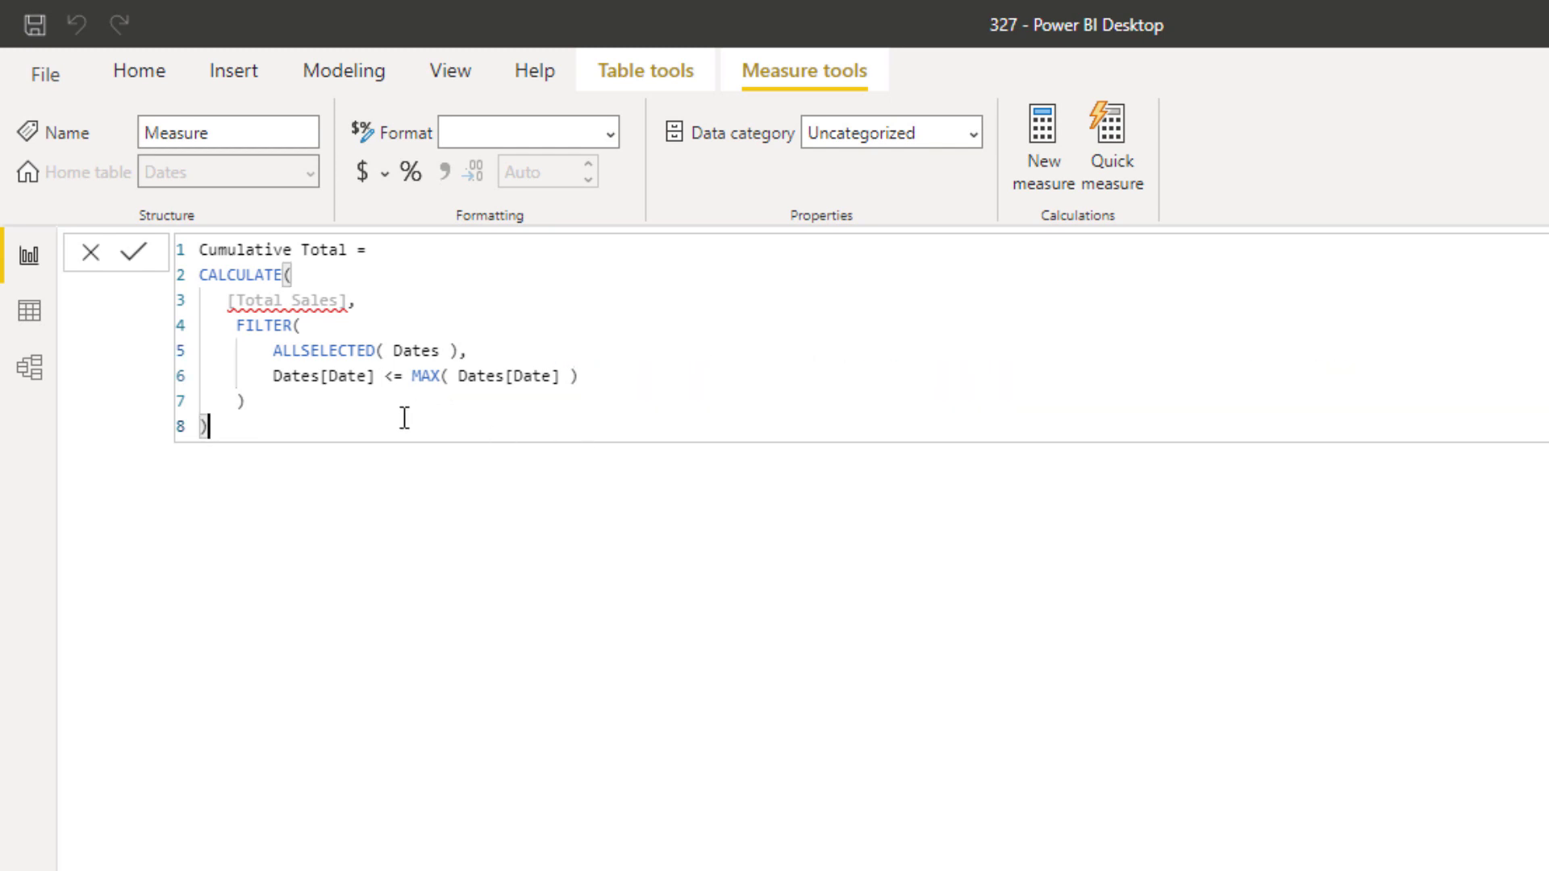
pyautogui.click(292, 350)
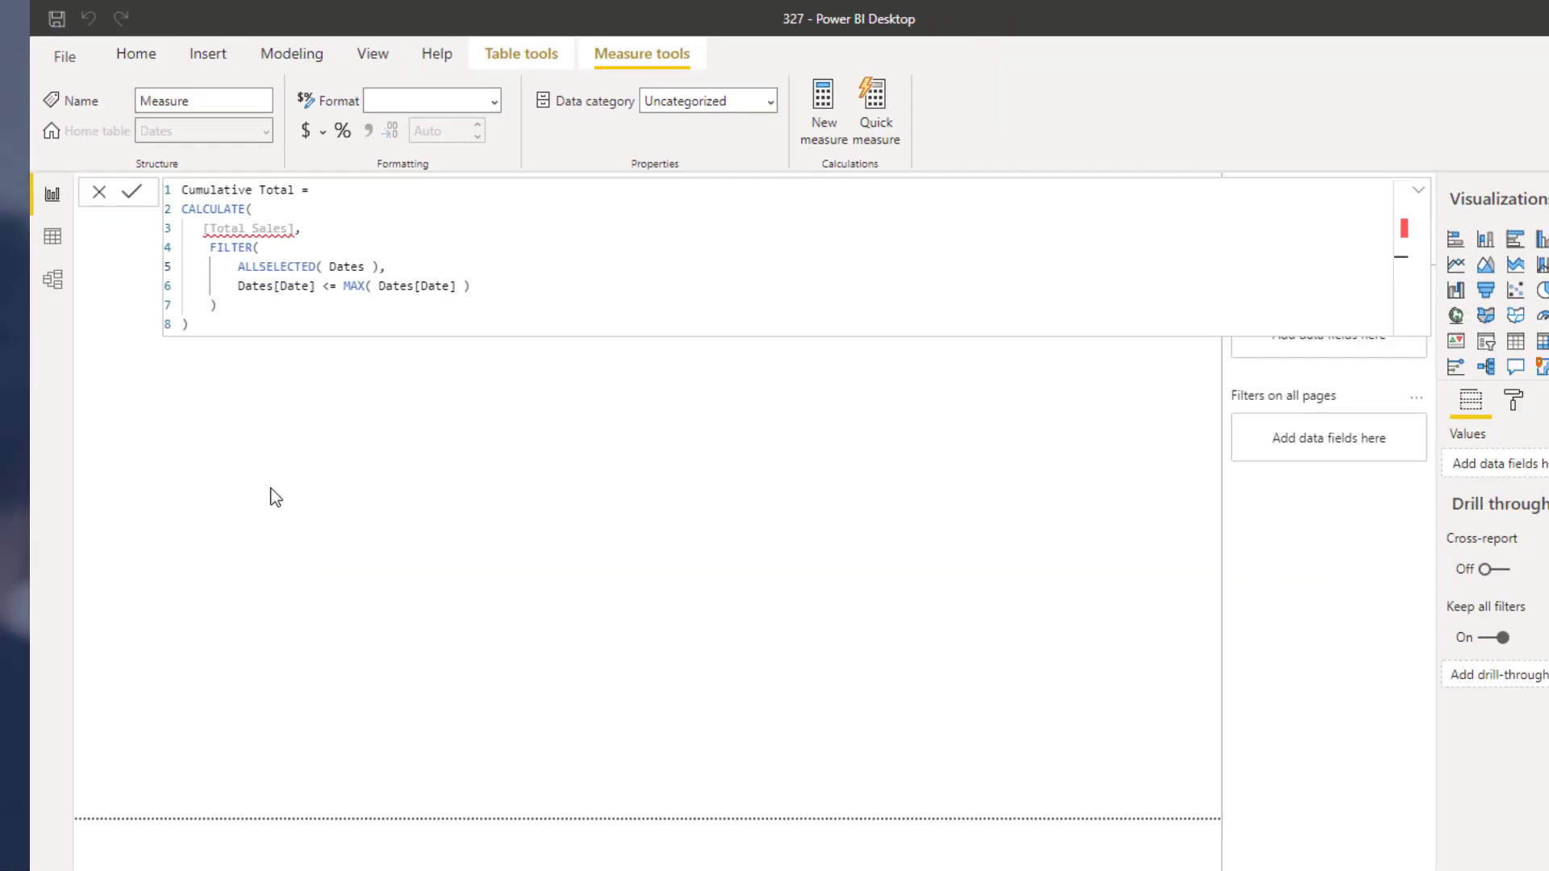
pyautogui.hotkey('ctrl', 'a')
pyautogui.hotkey('ctrl', 'c')
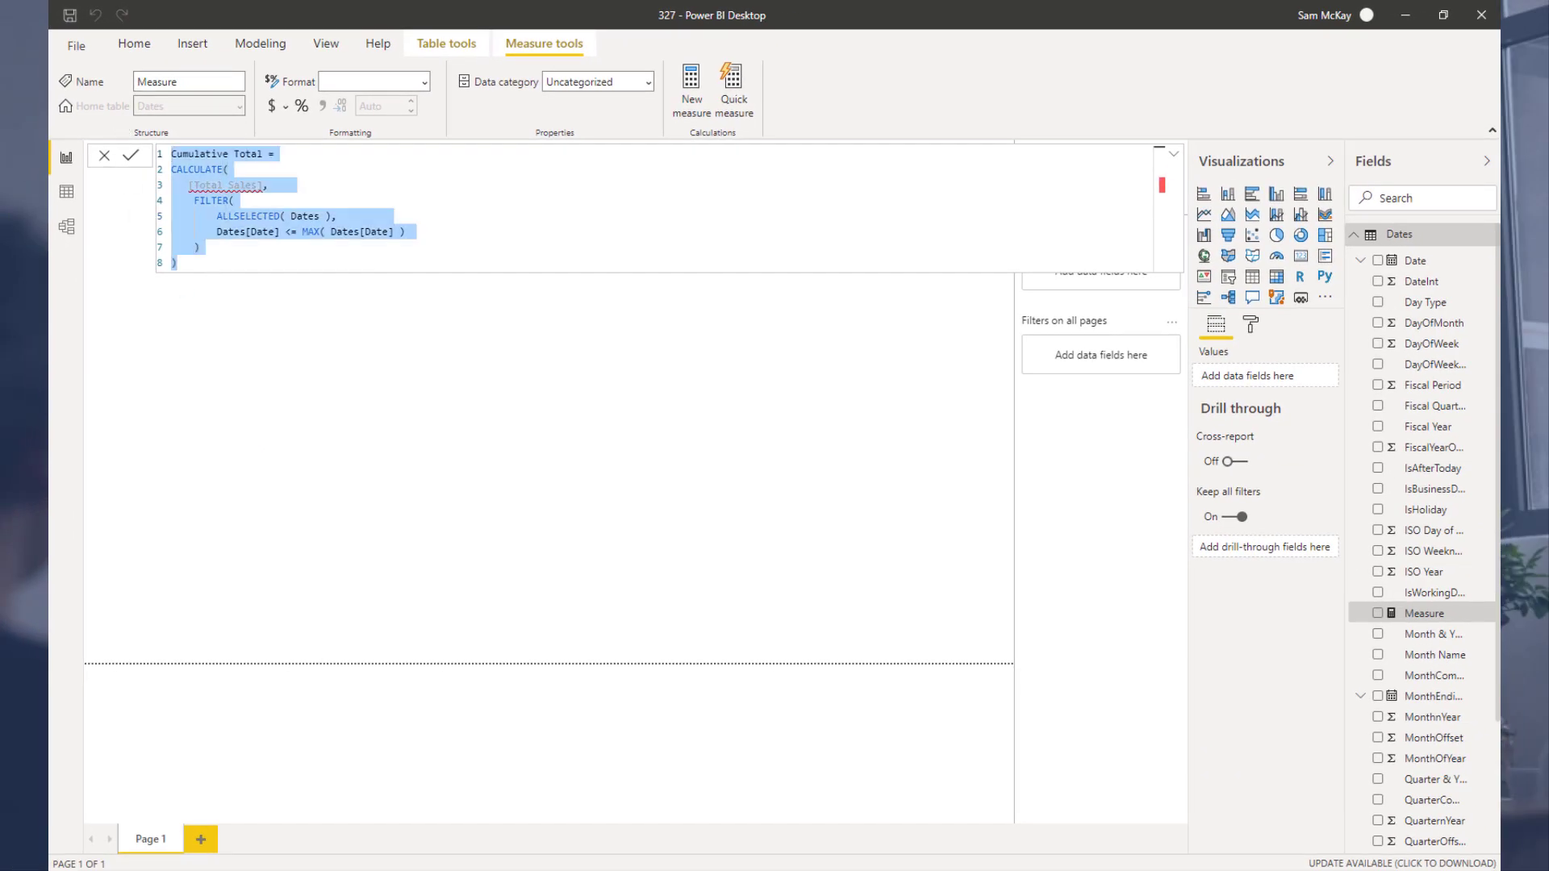
pyautogui.click(443, 854)
# Step: In a new tab, open DAX Clean Up, paste the cleaned Cumulative Total code, and format it
pyautogui.click(265, 444)
pyautogui.click(289, 14)
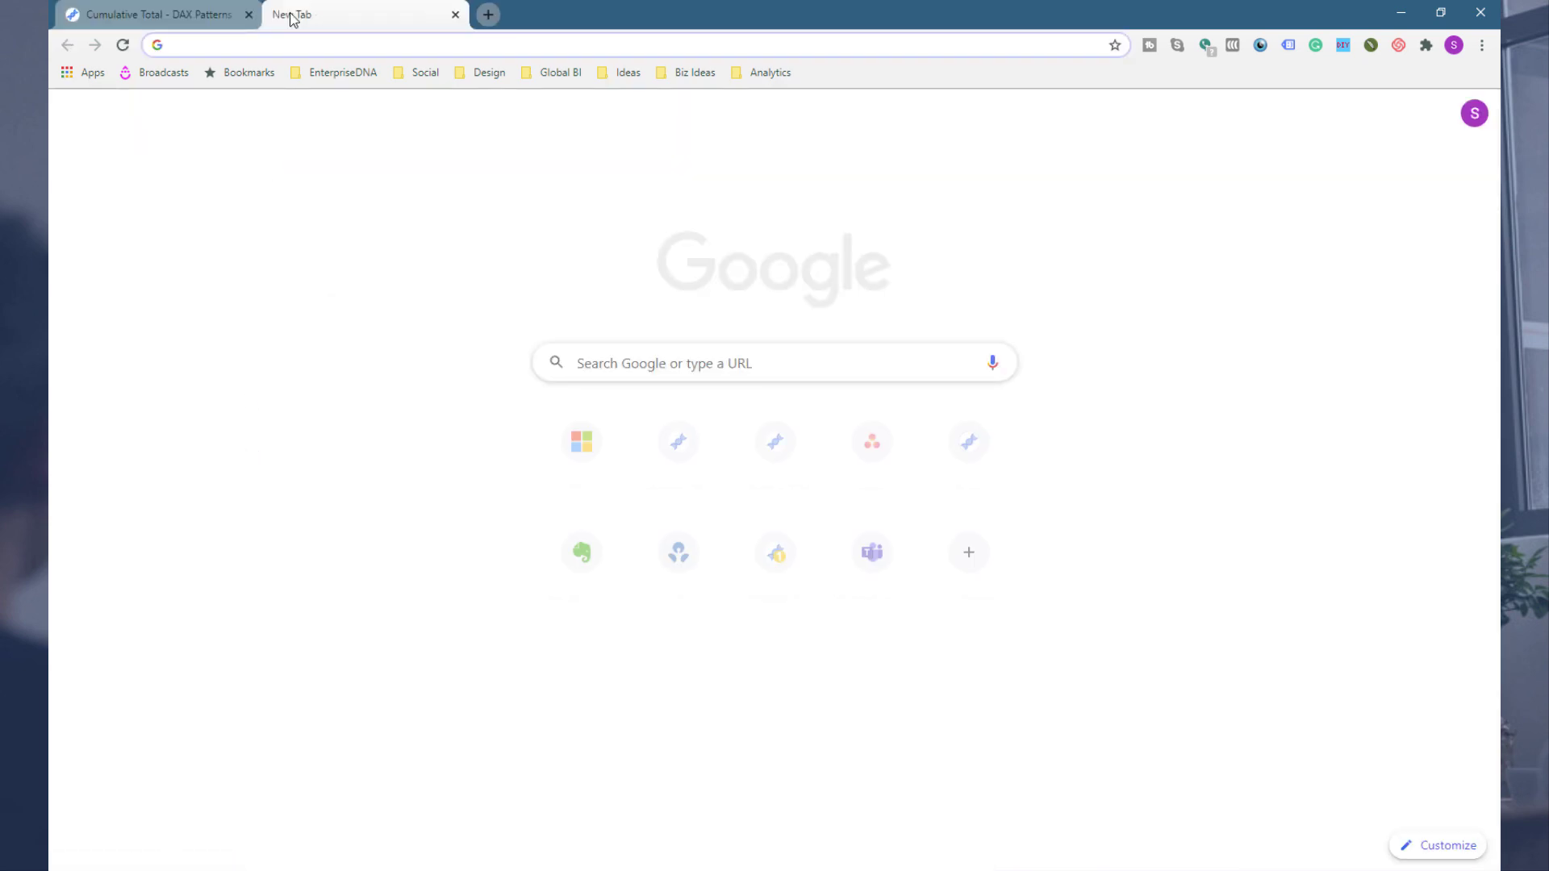
pyautogui.write('dax')
pyautogui.press('Return')
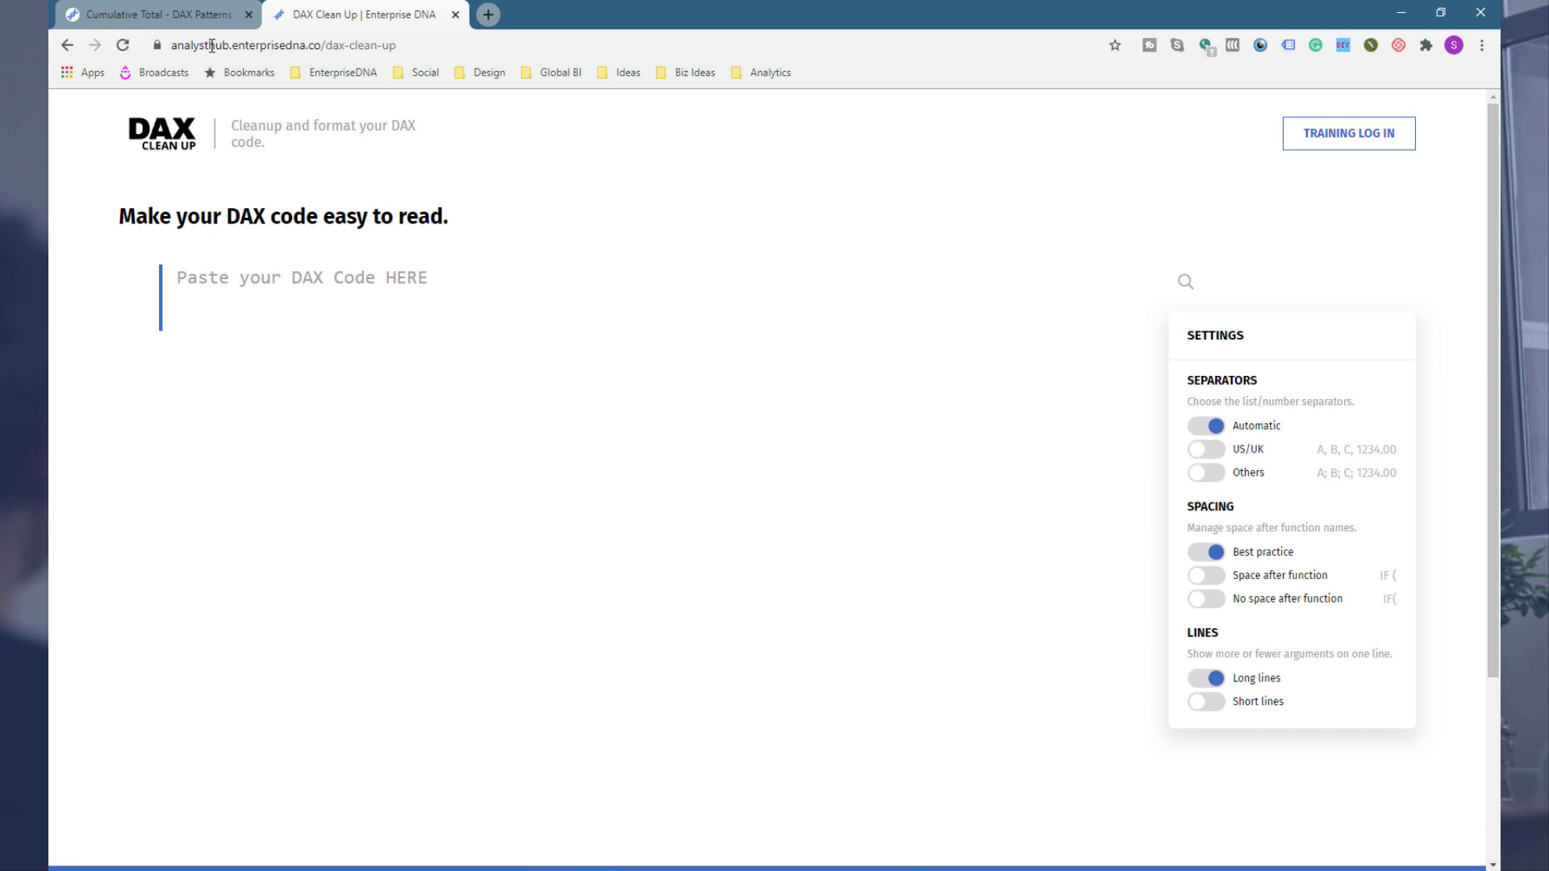
pyautogui.click(233, 276)
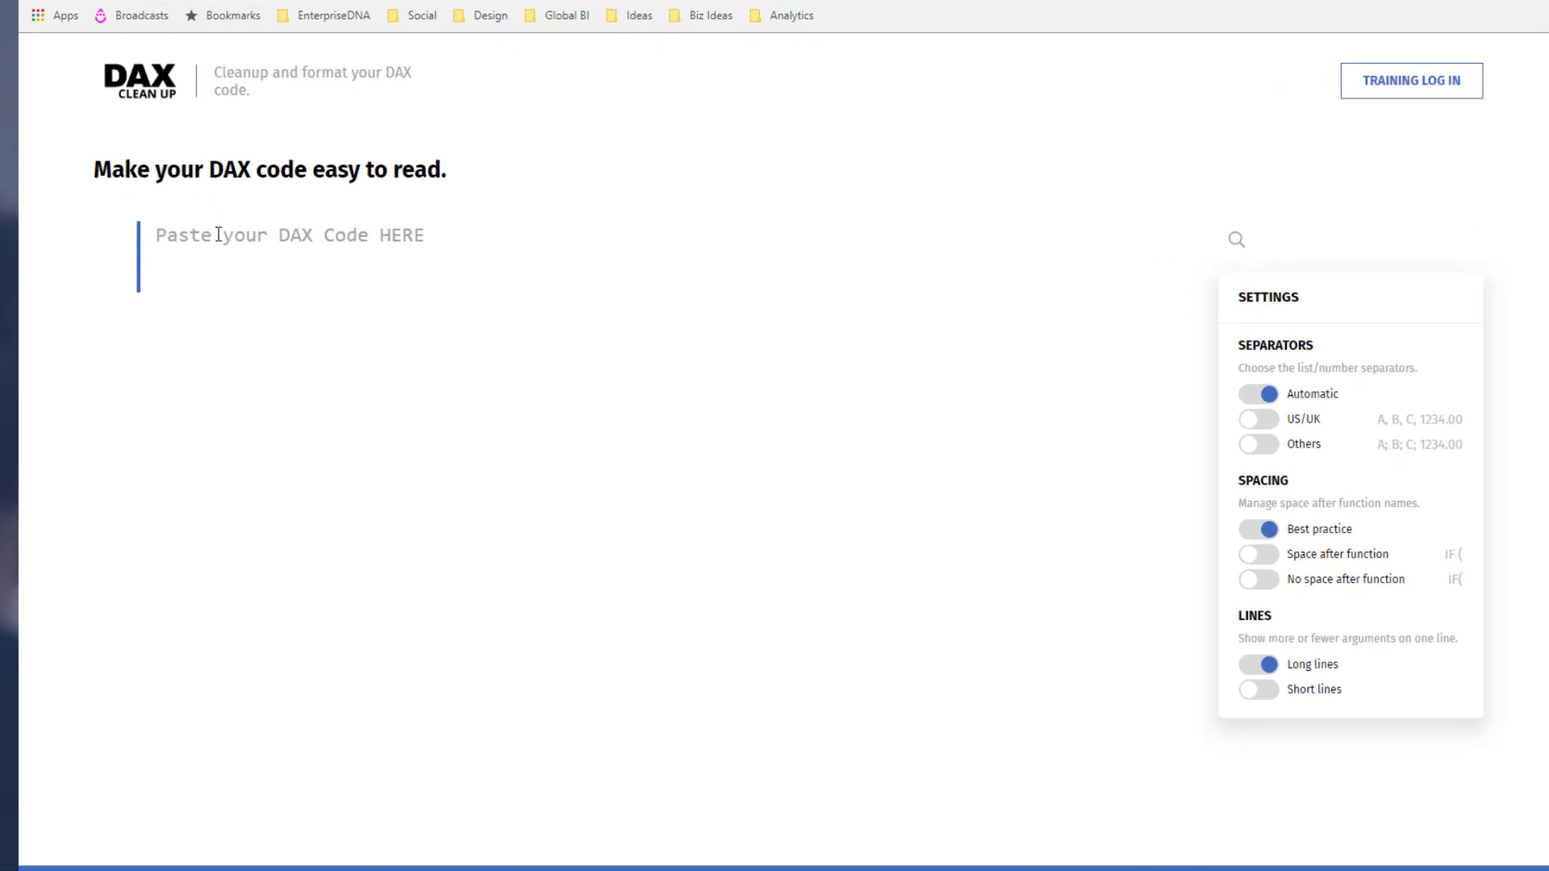
pyautogui.hotkey('ctrl', 'v')
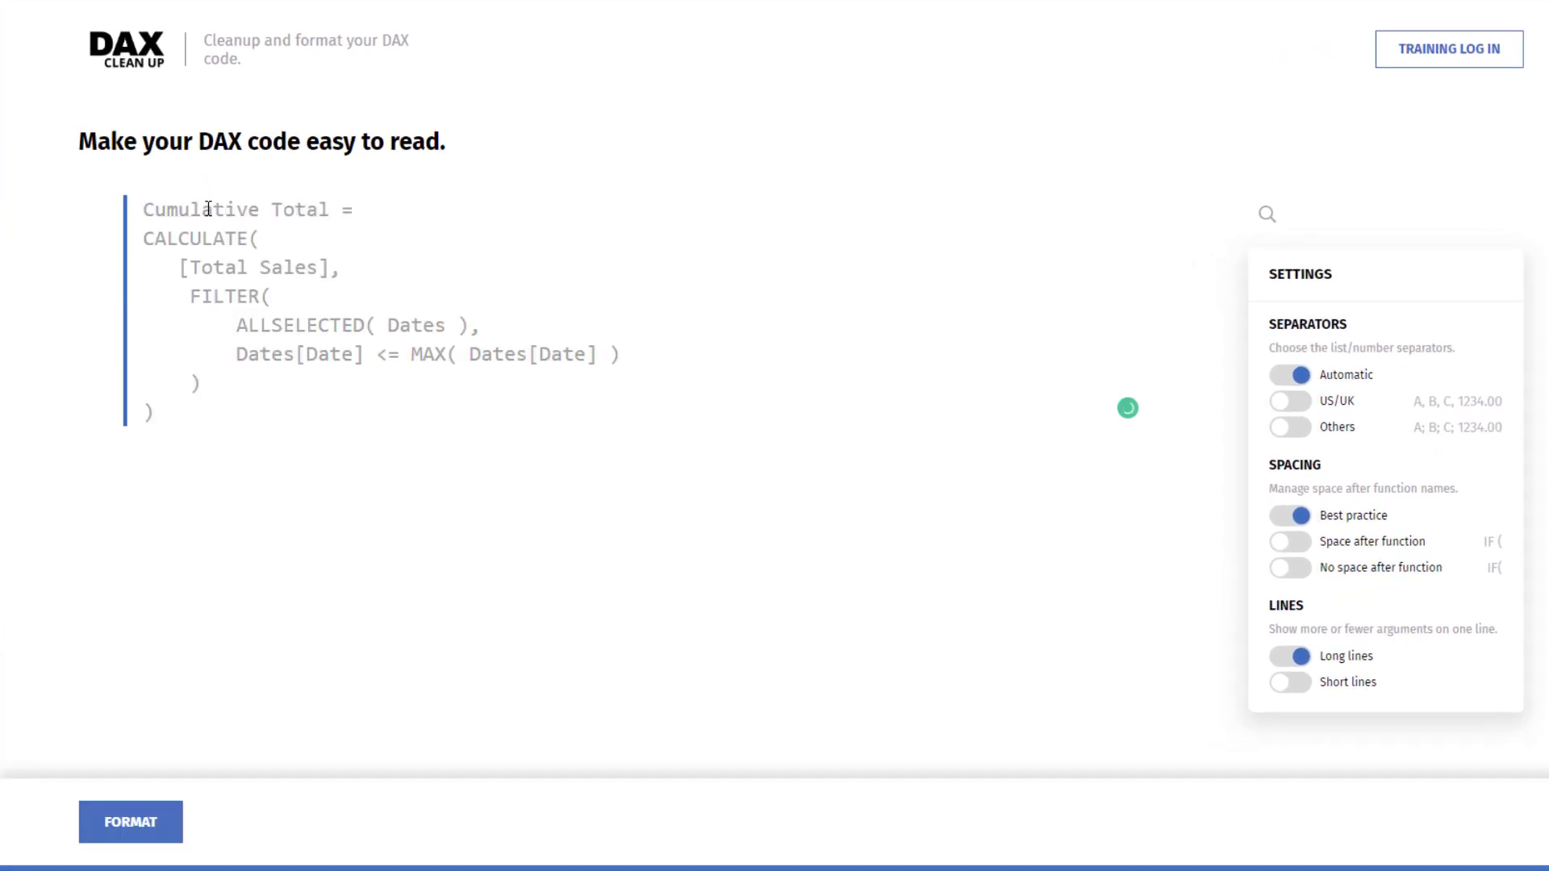
pyautogui.click(110, 823)
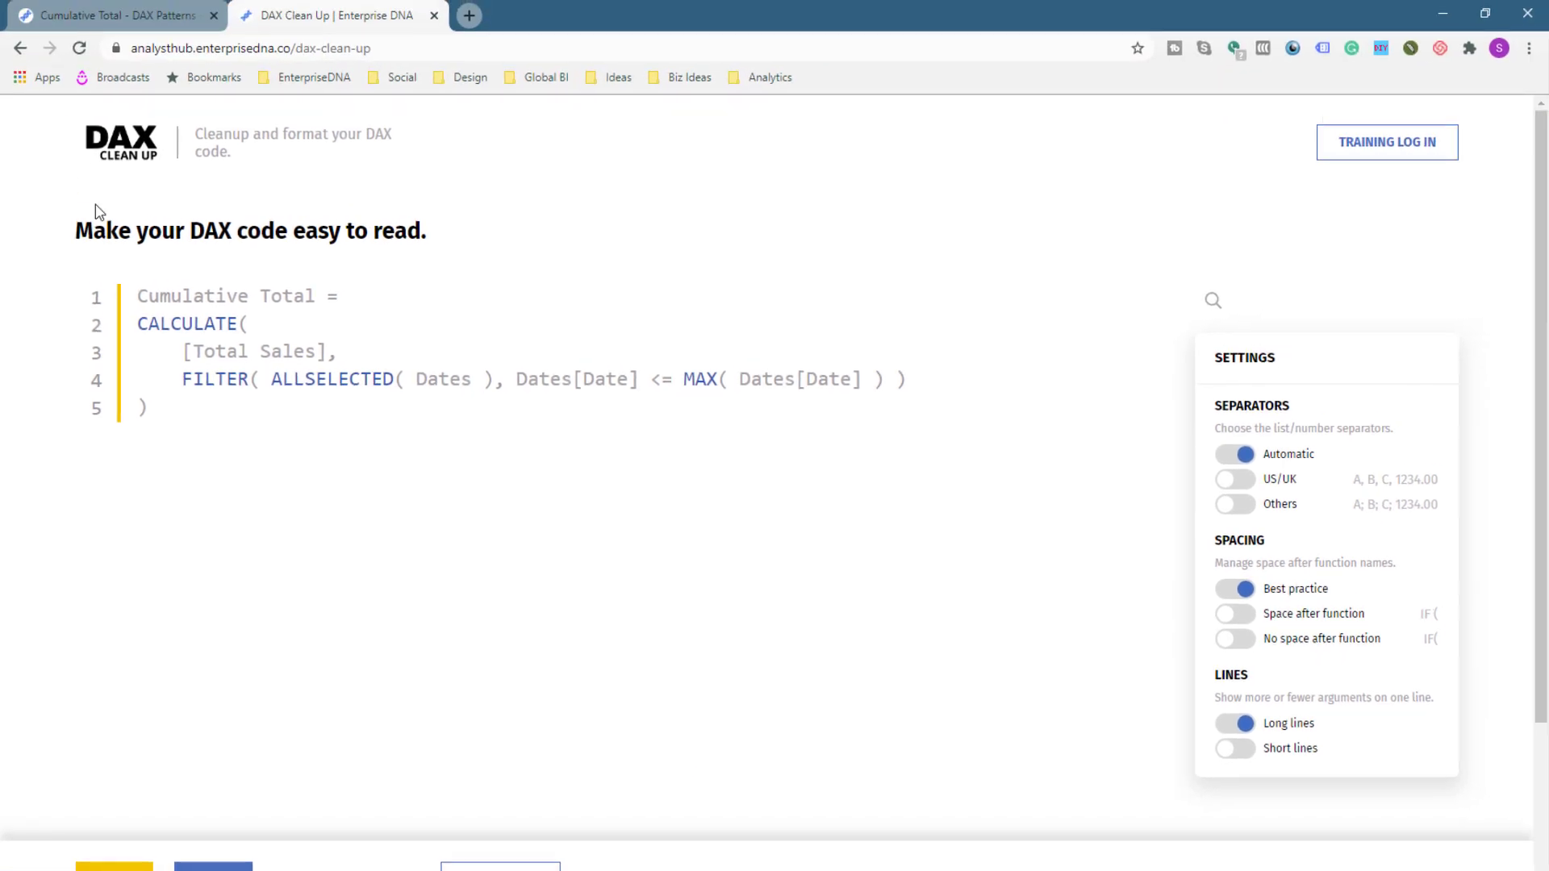
pyautogui.click(122, 16)
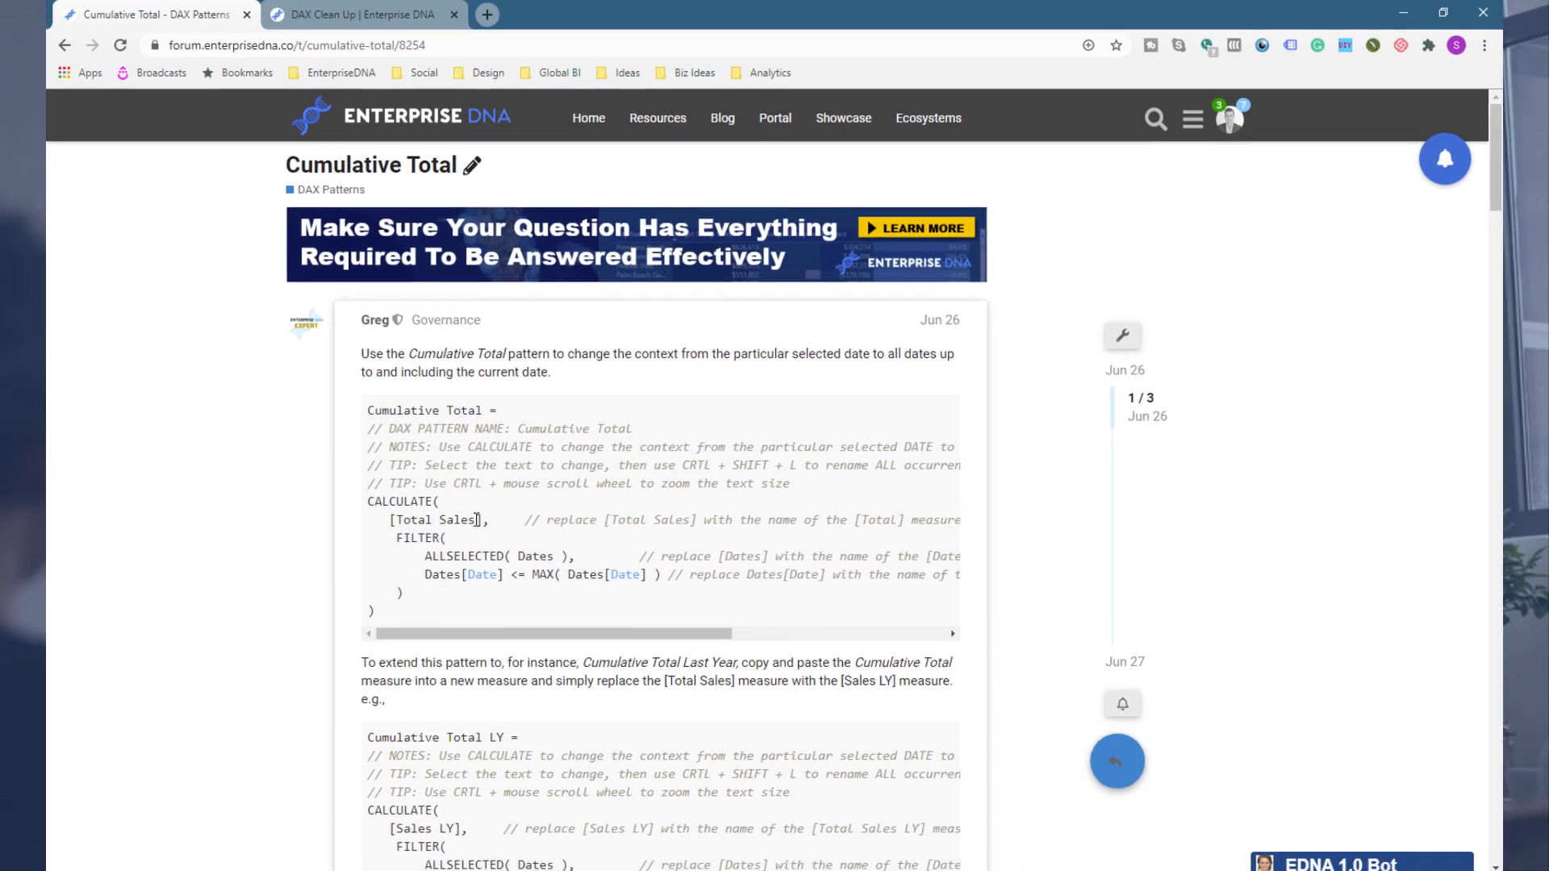
# Step: Check the formatted code, then scroll the forum post down to the Cumulative Total LY CALCULATE code
pyautogui.click(360, 20)
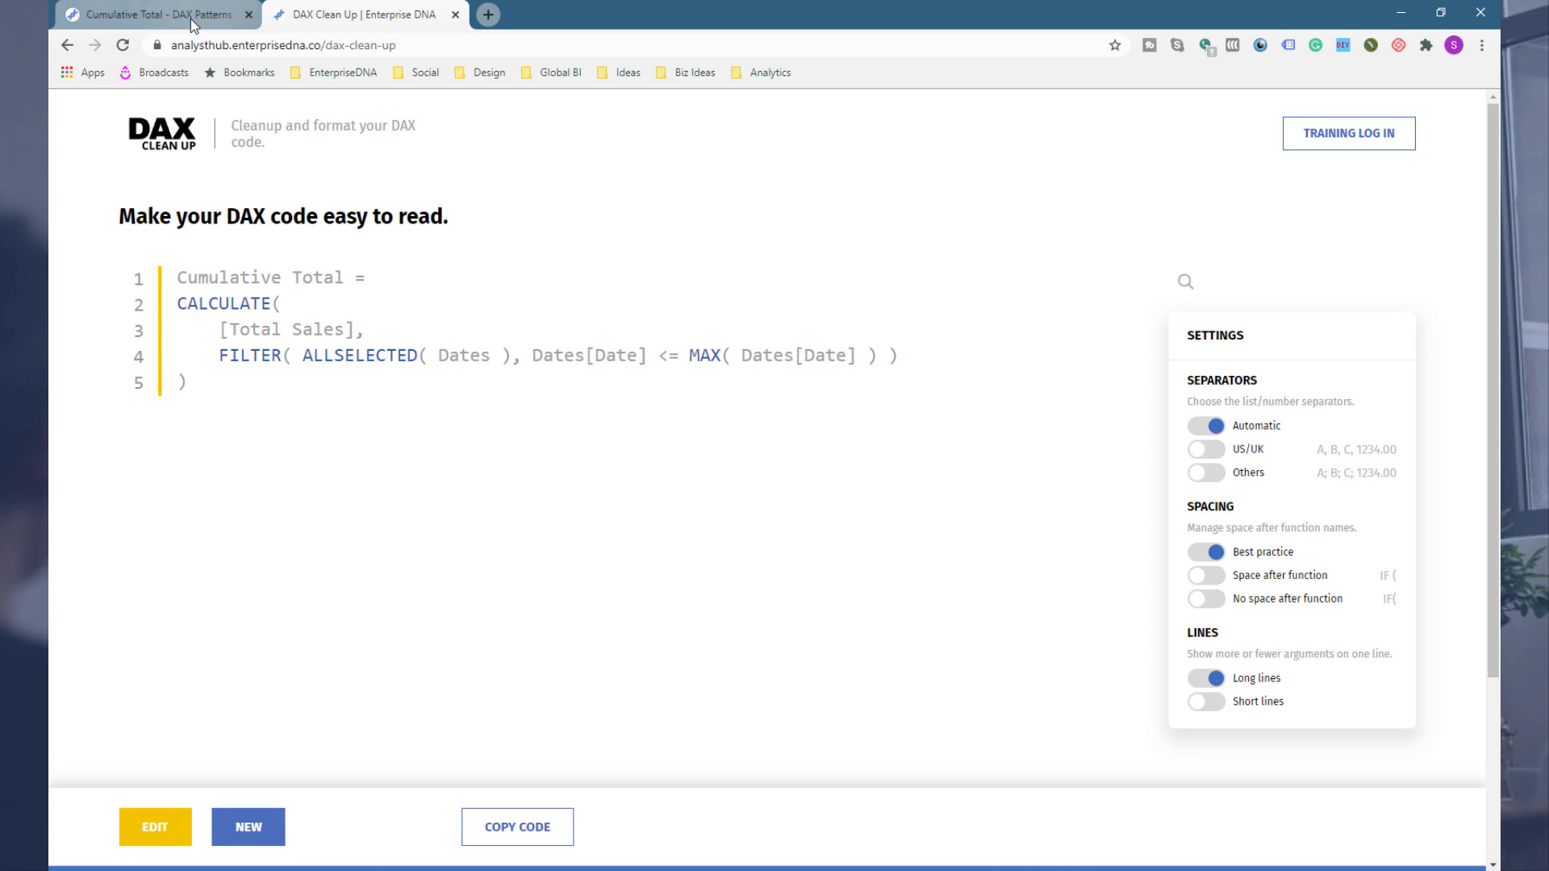
pyautogui.click(158, 14)
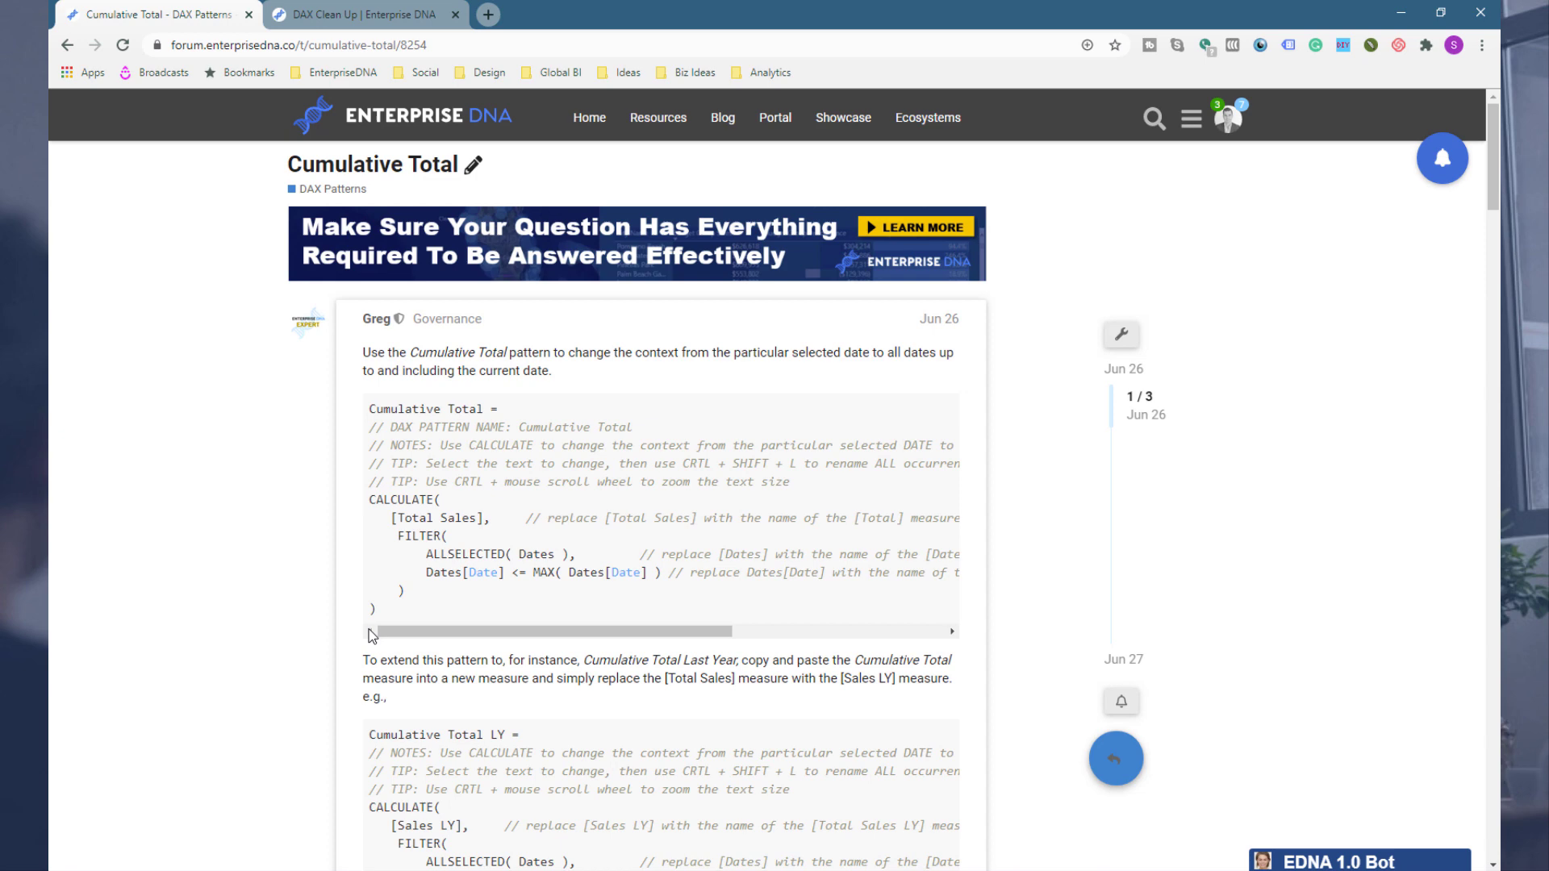
pyautogui.scroll(-1, 371, 634)
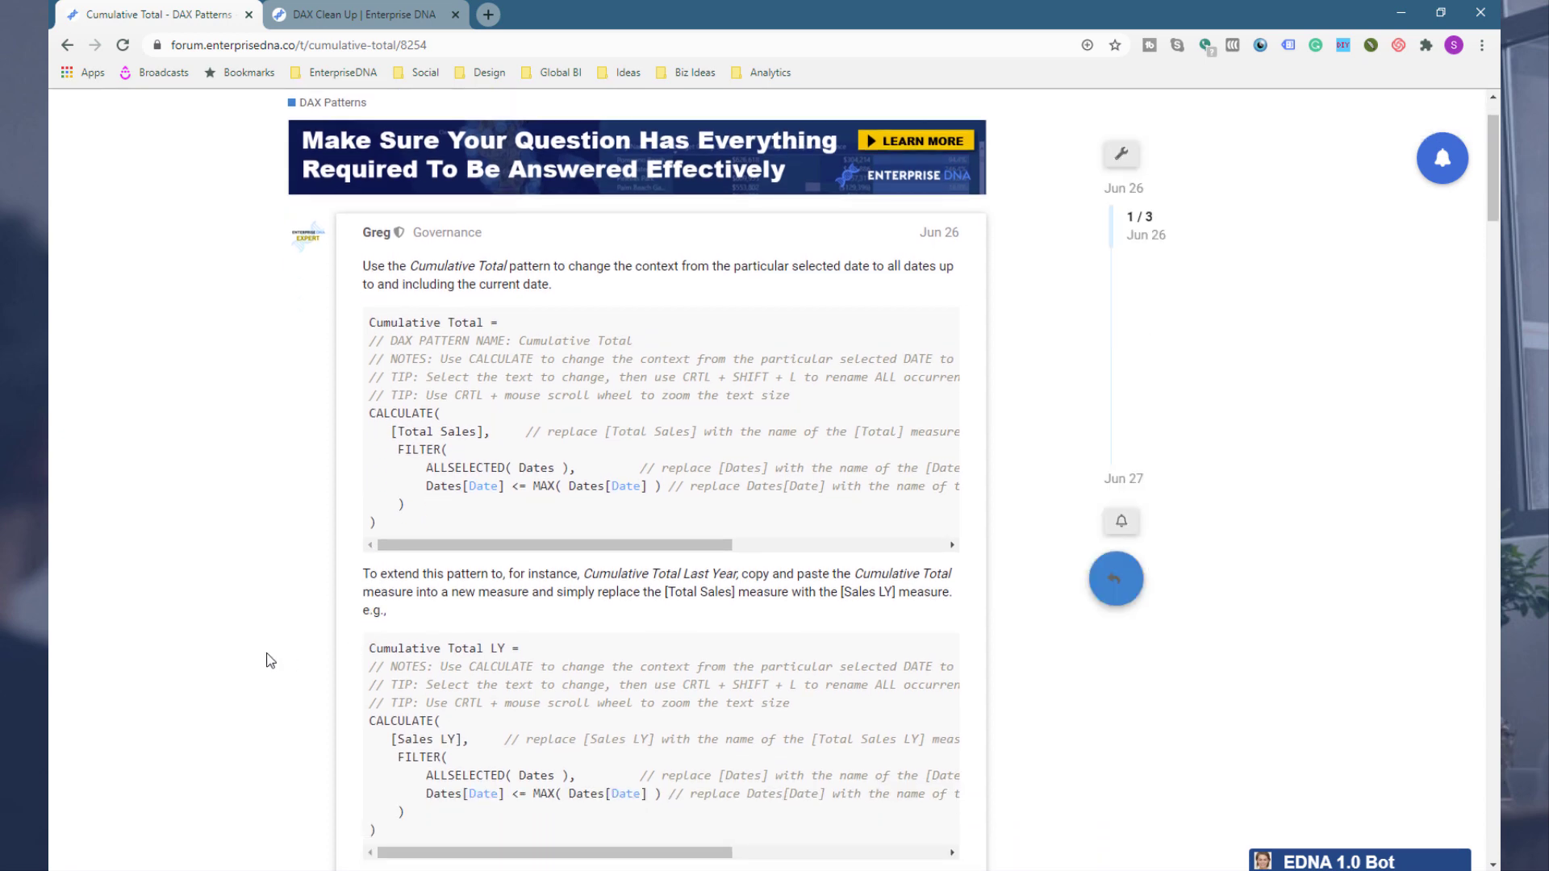
pyautogui.scroll(-1, 268, 645)
pyautogui.scroll(-2, 322, 614)
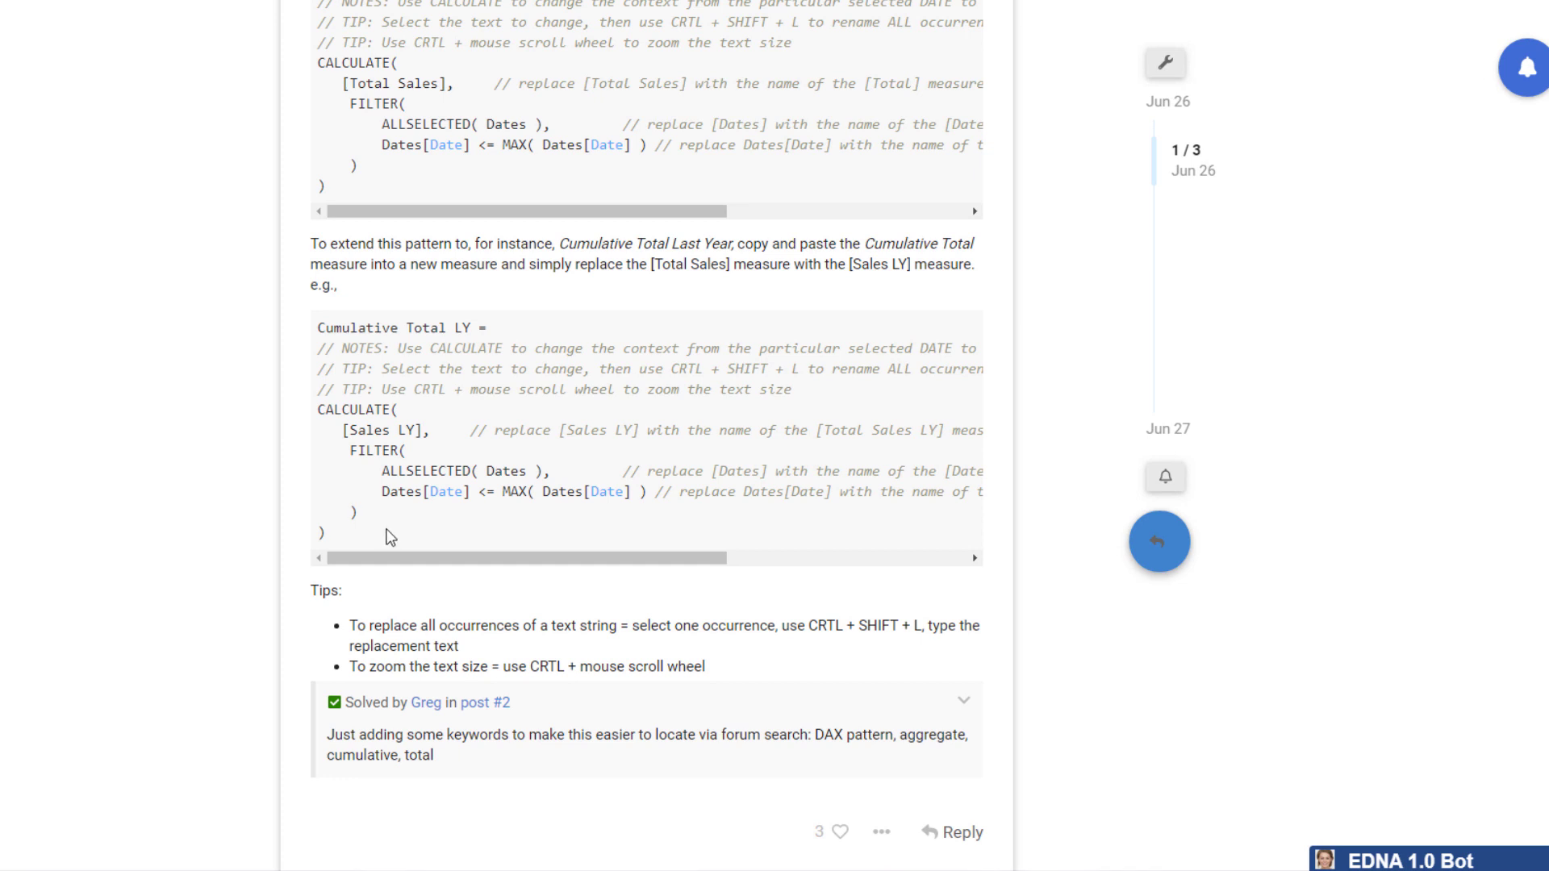
pyautogui.moveTo(372, 538); pyautogui.dragTo(323, 410)
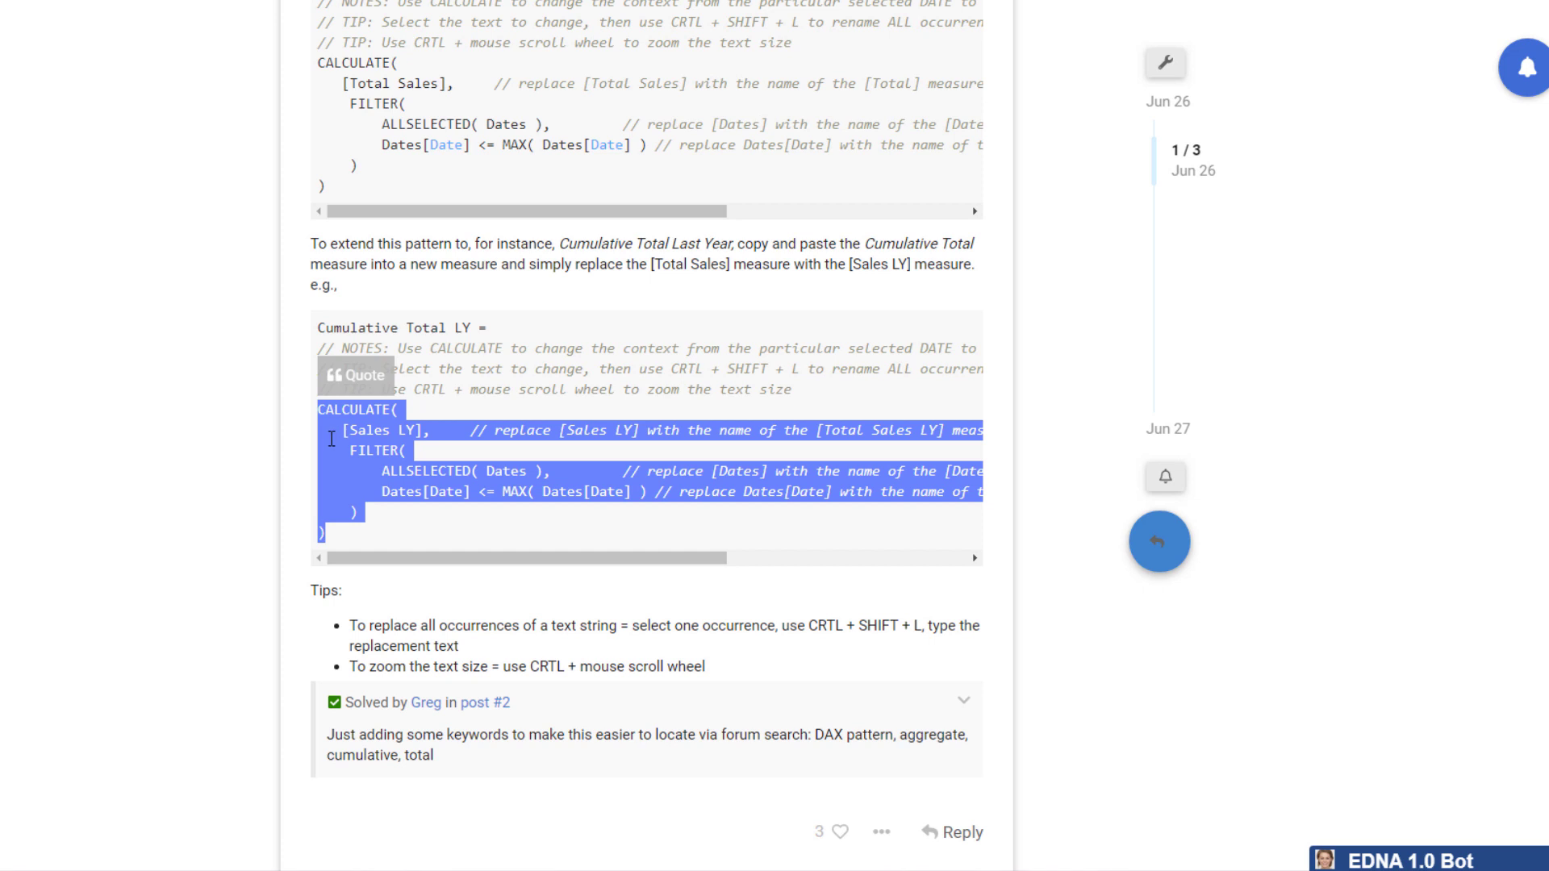
pyautogui.click(332, 439)
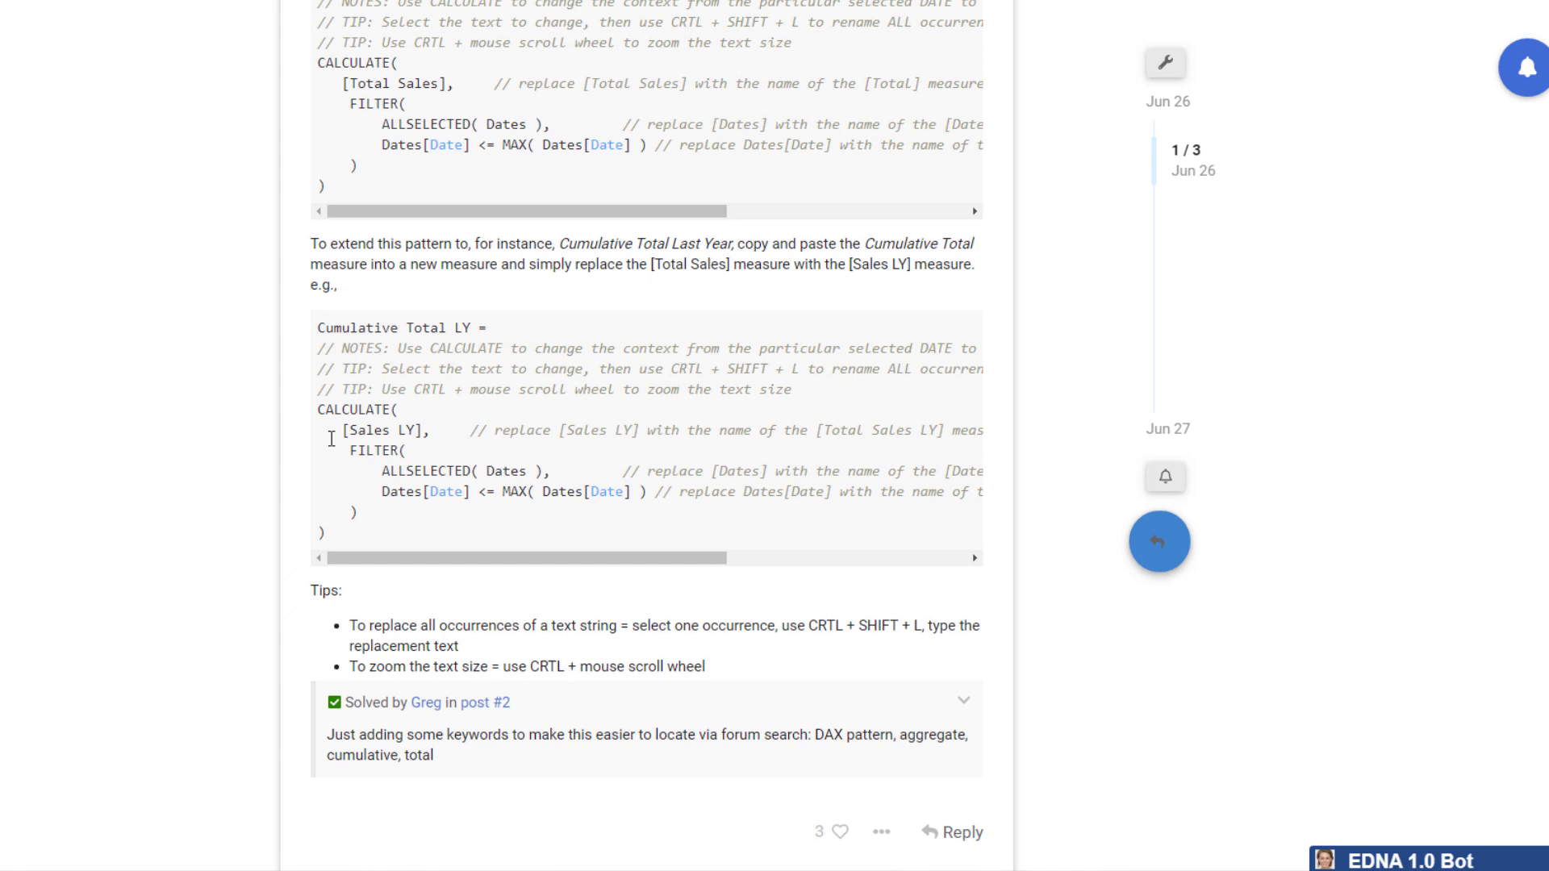
# Step: Highlight the [Sales LY] reference and LY CALCULATE expression, then like the post, raising likes to 4
pyautogui.moveTo(334, 431); pyautogui.dragTo(439, 432)
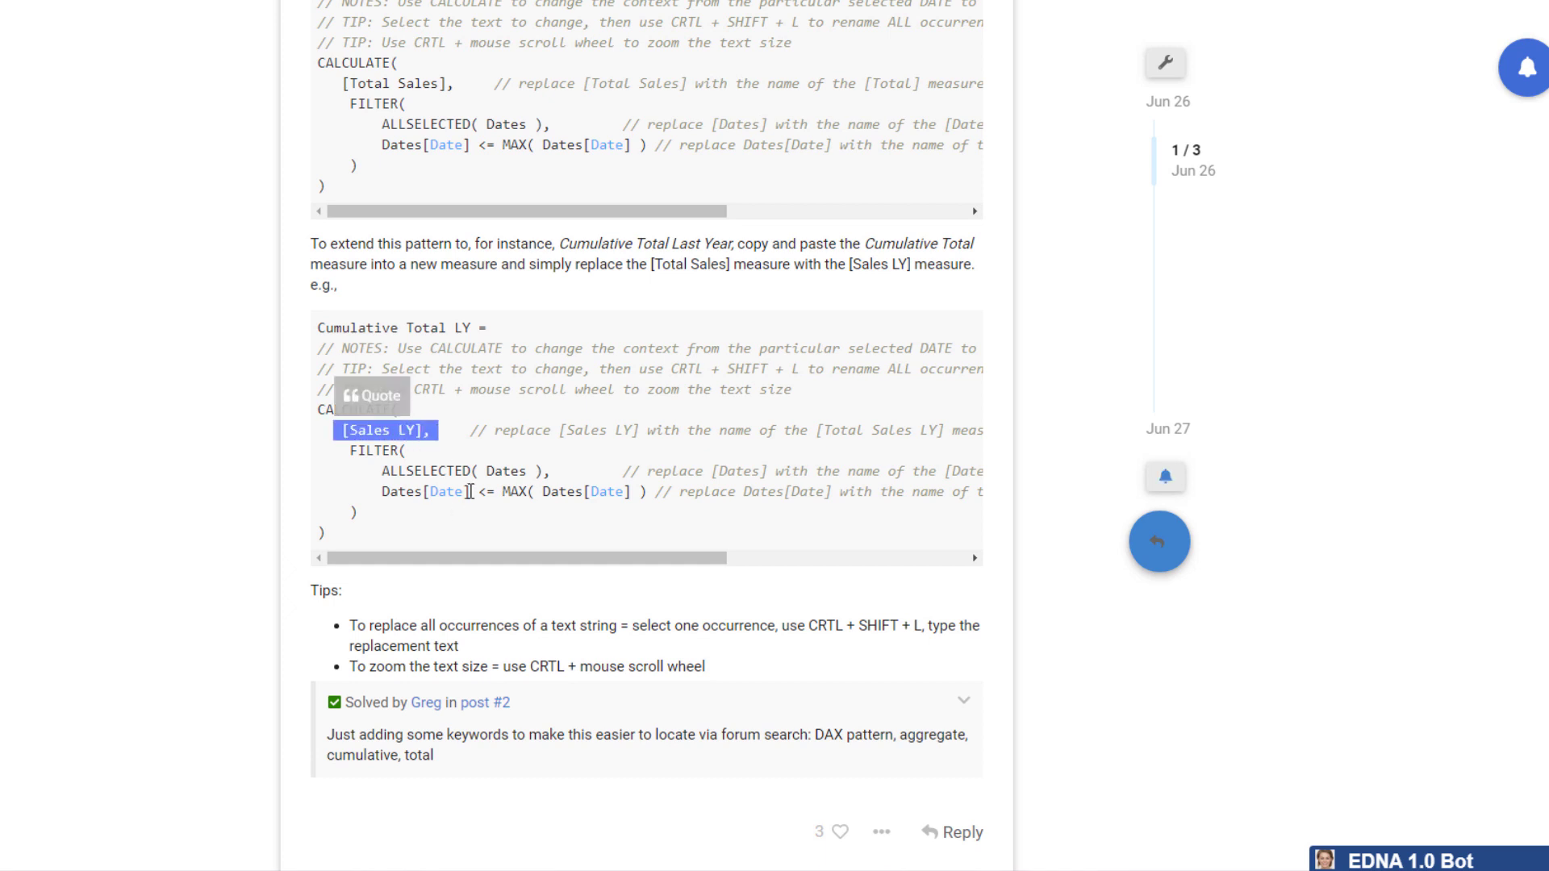
pyautogui.moveTo(394, 535); pyautogui.dragTo(326, 410)
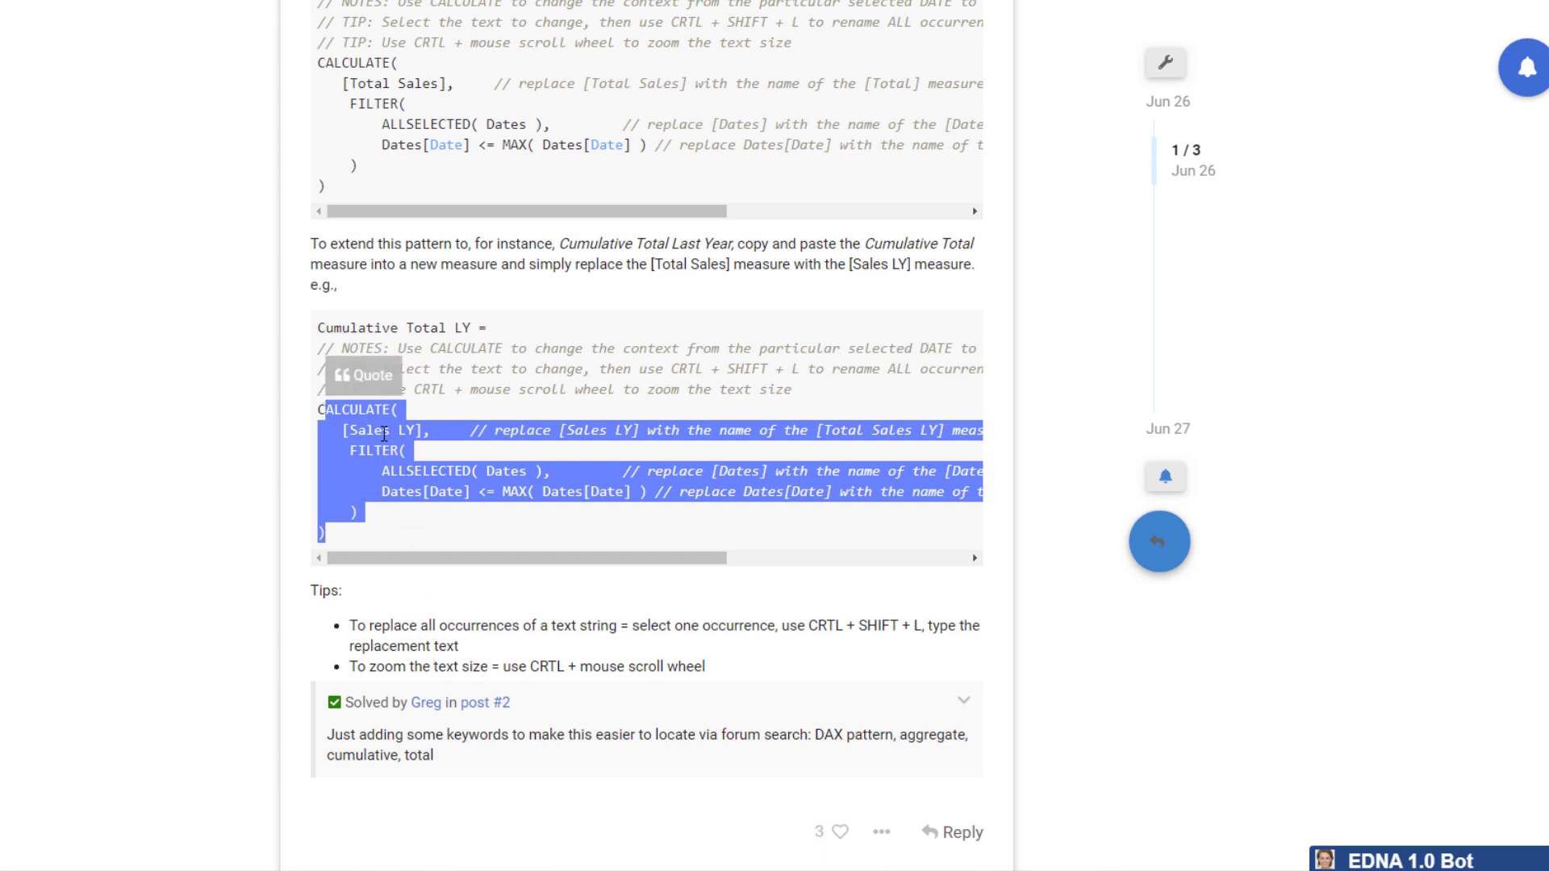
pyautogui.click(384, 433)
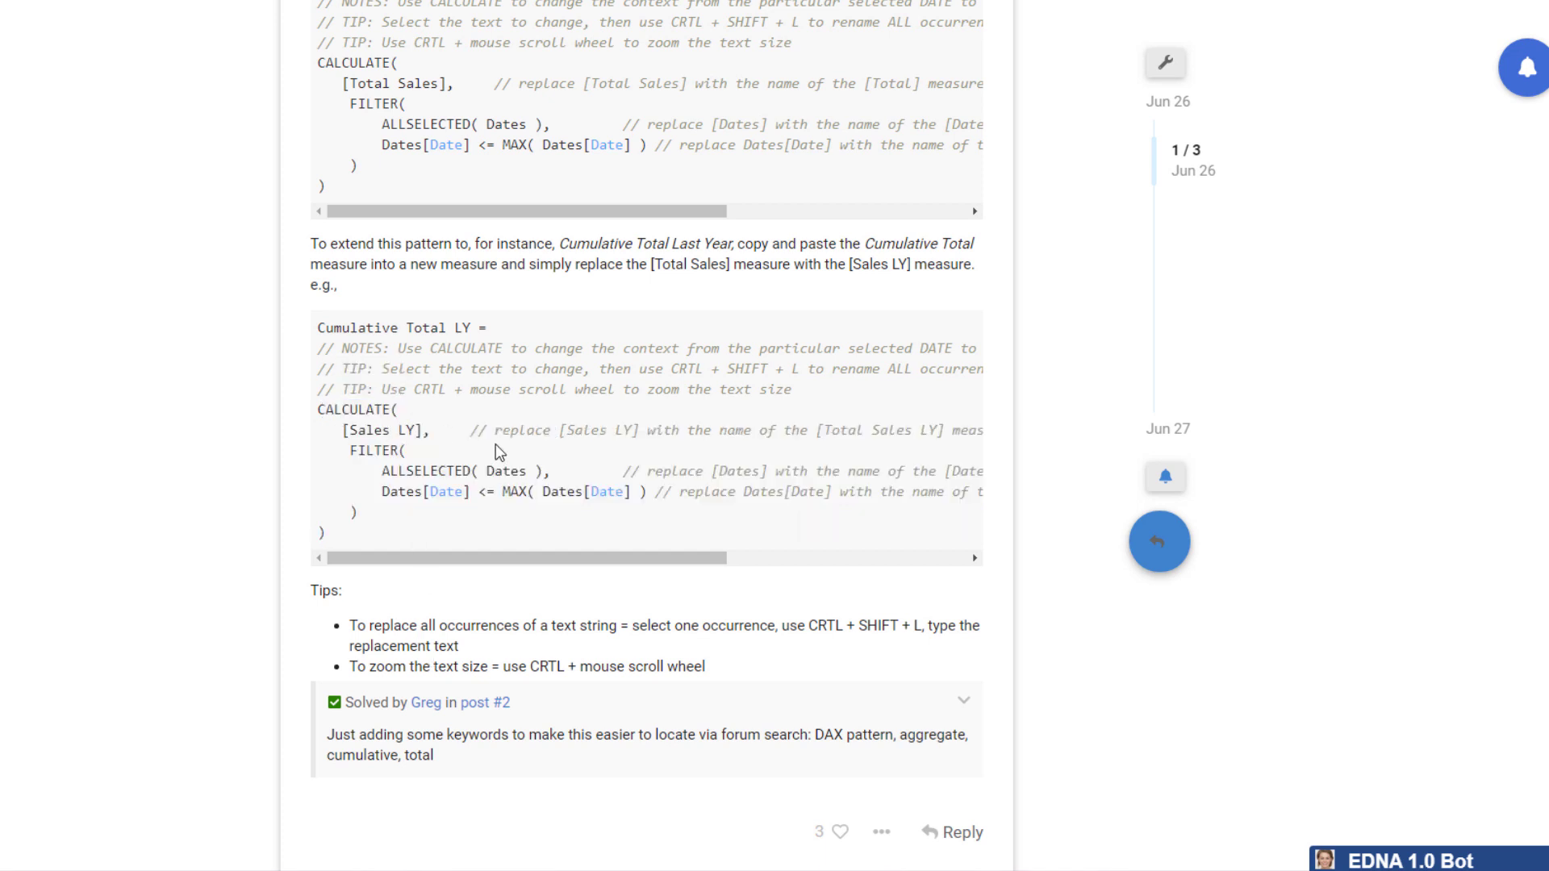
pyautogui.moveTo(461, 558)
pyautogui.mouseDown()
pyautogui.moveTo(568, 565)
pyautogui.moveTo(477, 565)
pyautogui.mouseUp()
pyautogui.moveTo(435, 431); pyautogui.dragTo(683, 434)
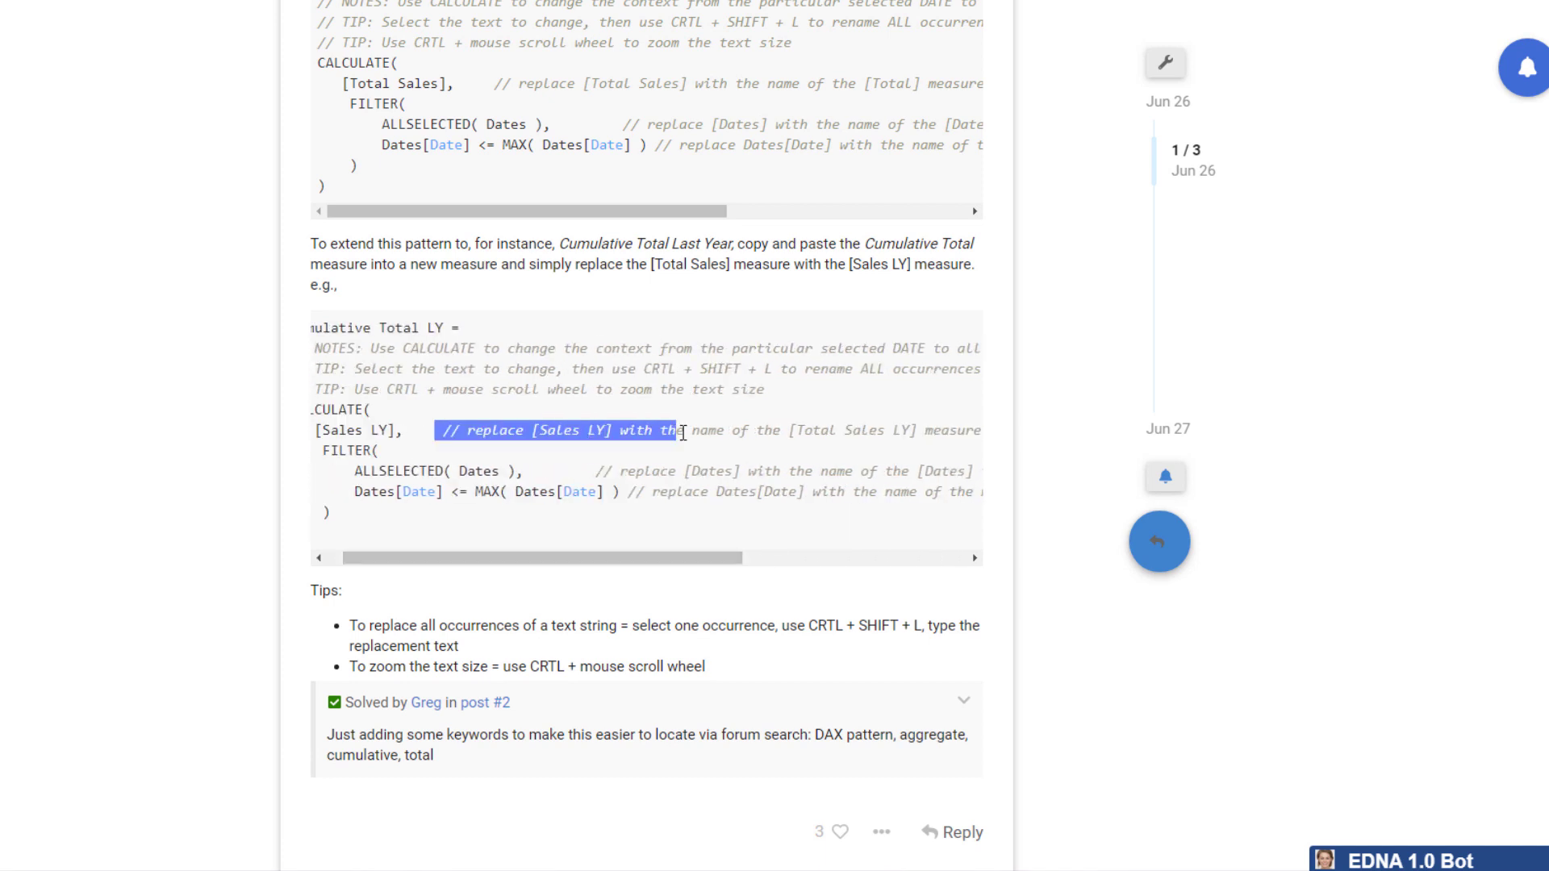
pyautogui.moveTo(554, 564); pyautogui.dragTo(495, 560)
pyautogui.click(232, 532)
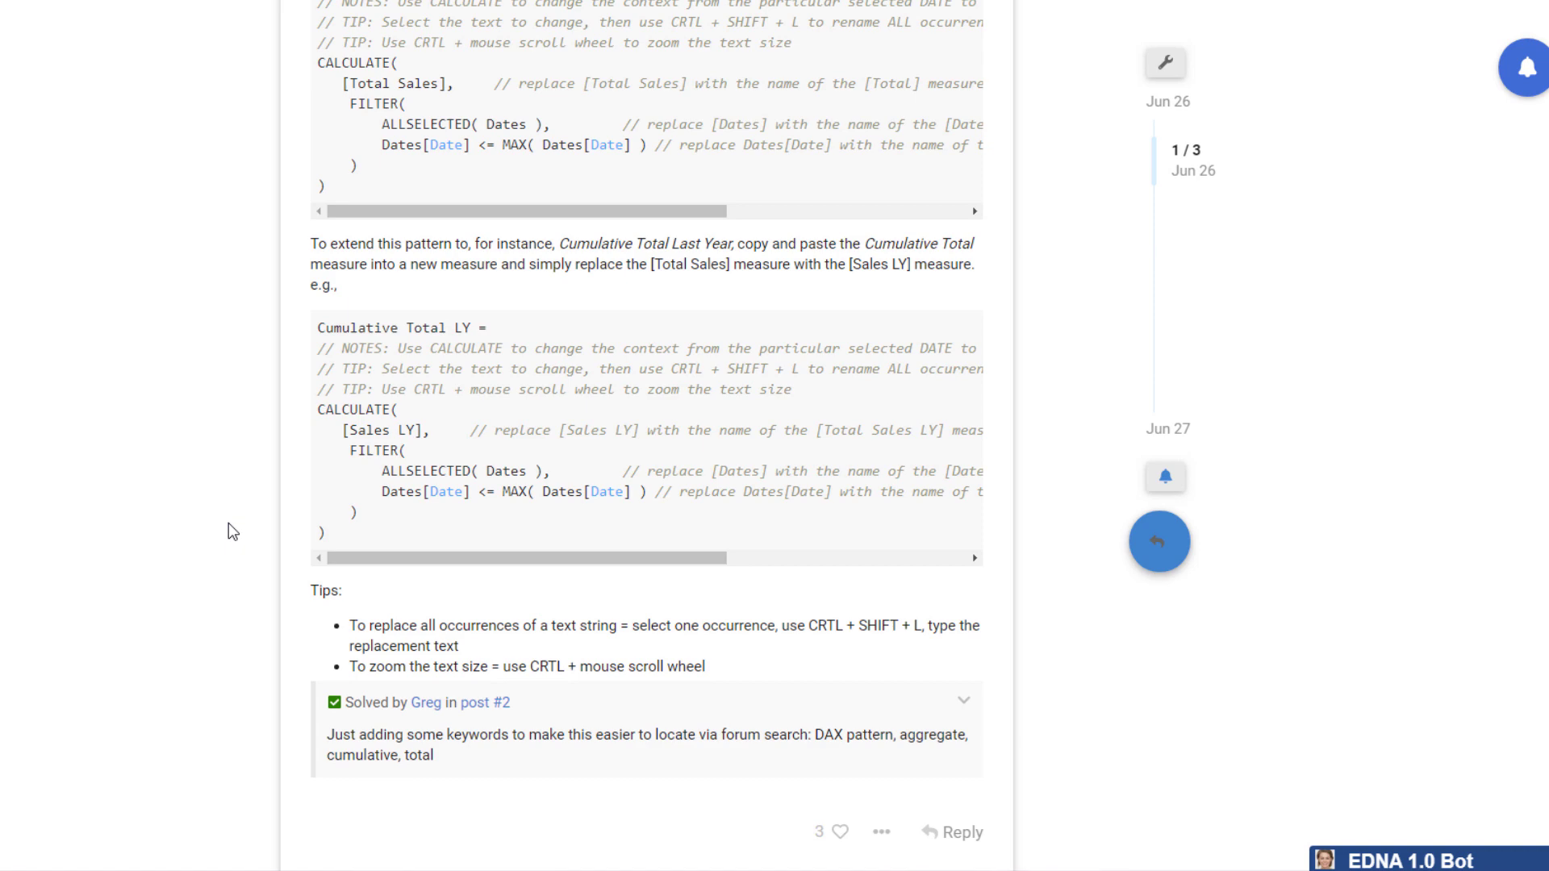
pyautogui.click(840, 832)
pyautogui.scroll(4, 102, 598)
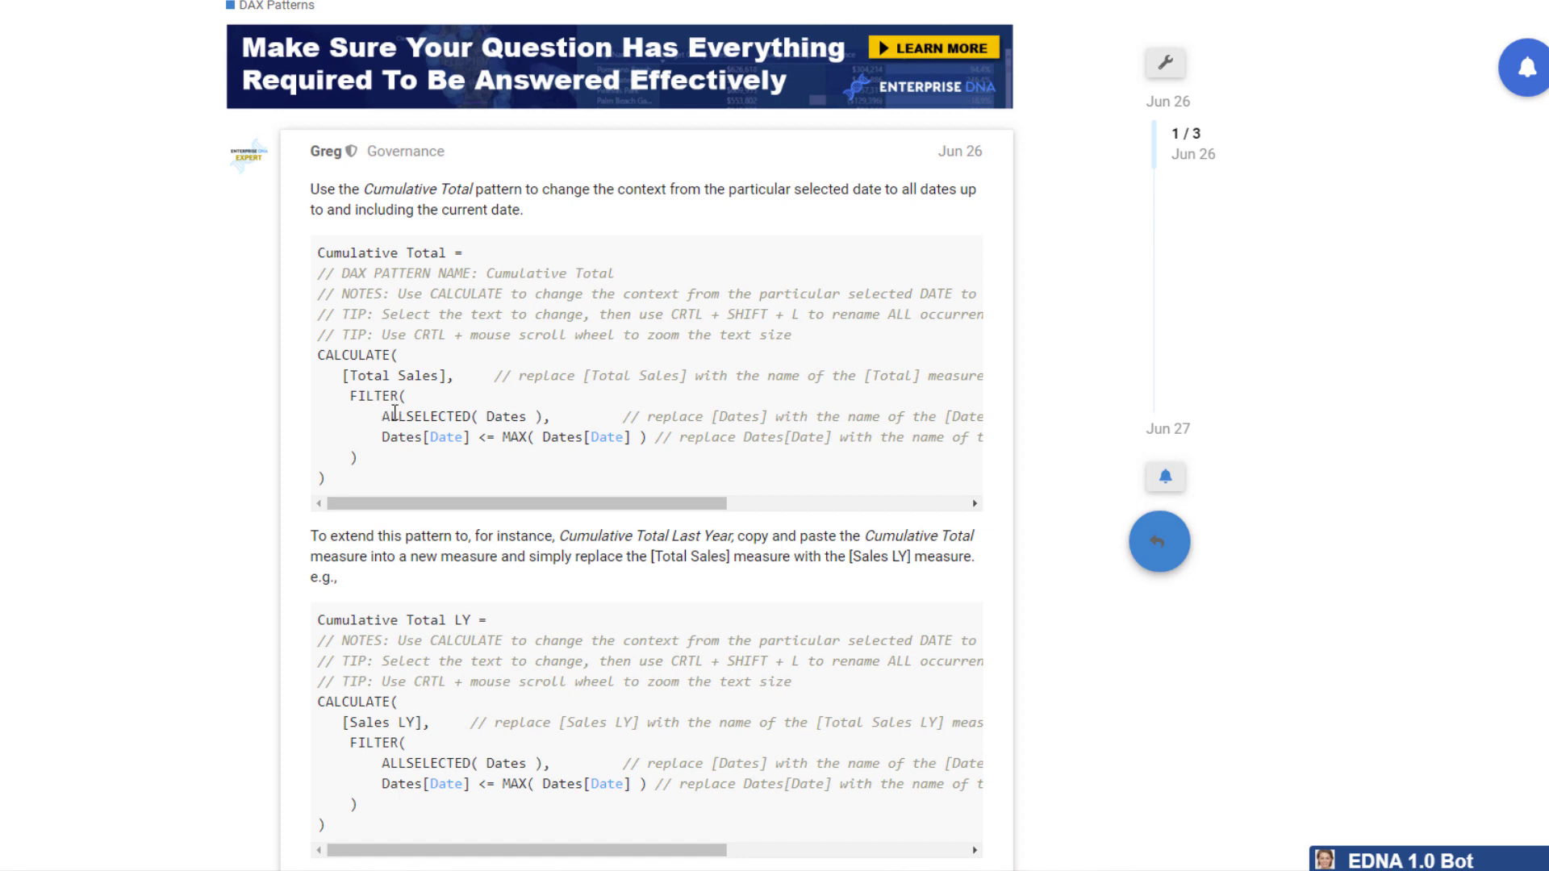
pyautogui.moveTo(382, 416); pyautogui.dragTo(482, 412)
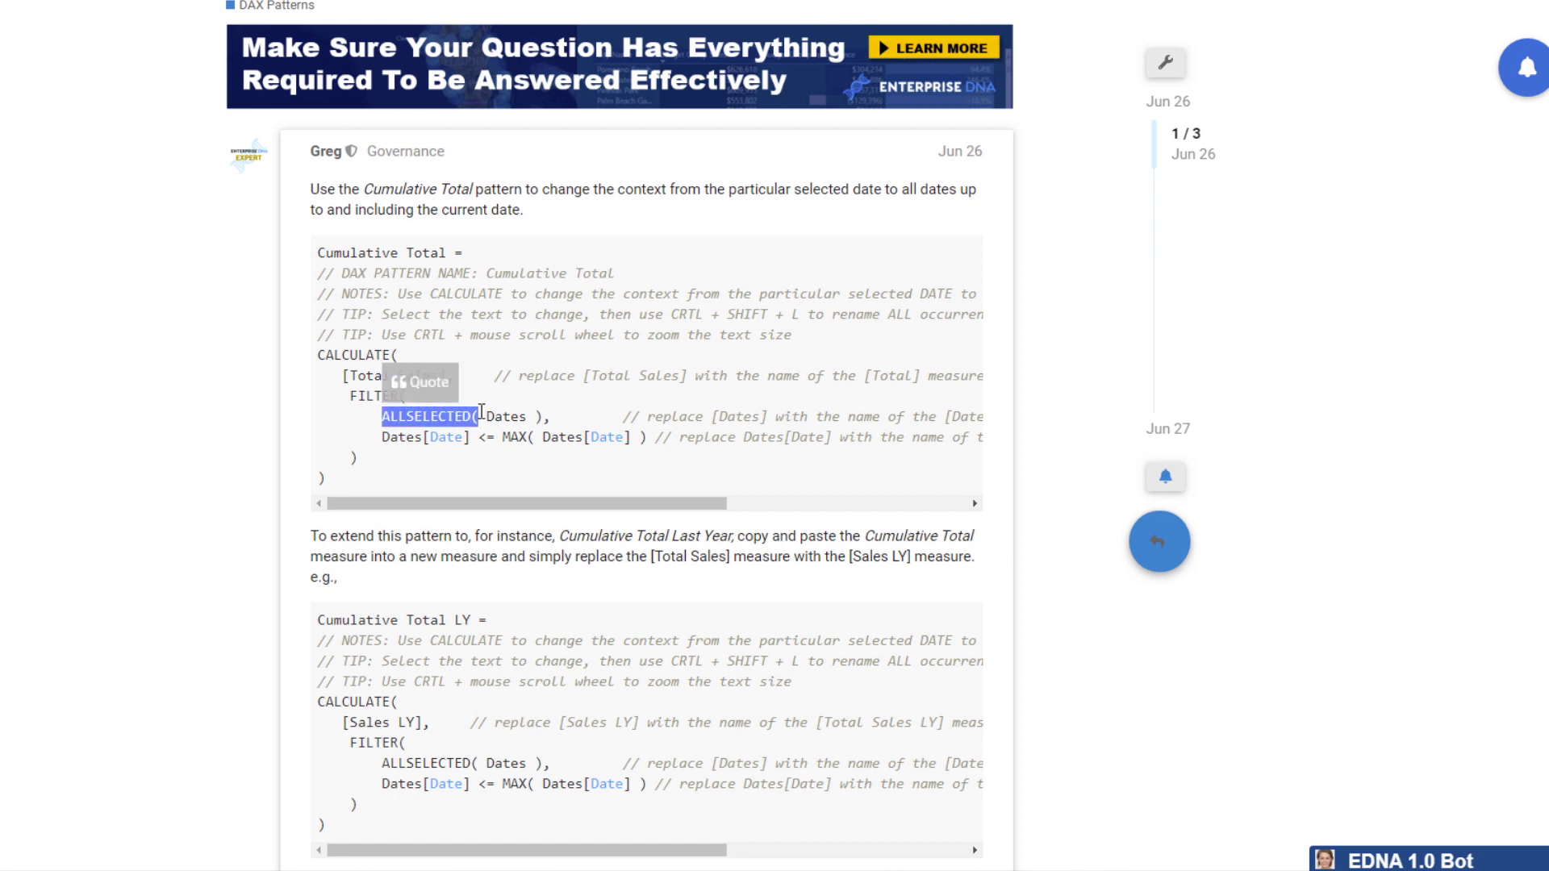
pyautogui.click(243, 506)
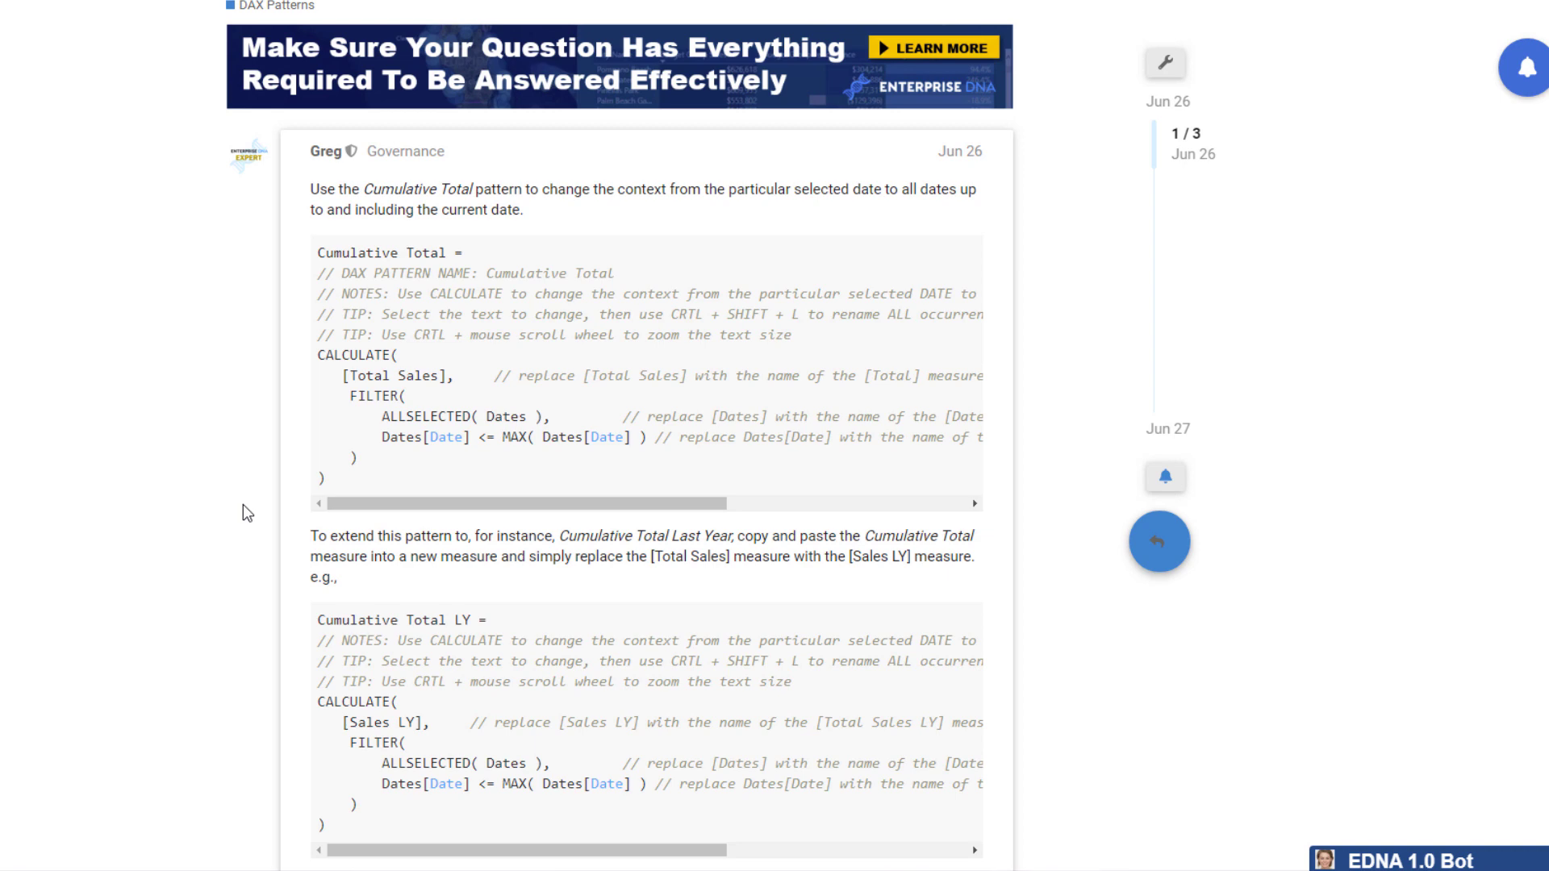
pyautogui.scroll(-15, 244, 505)
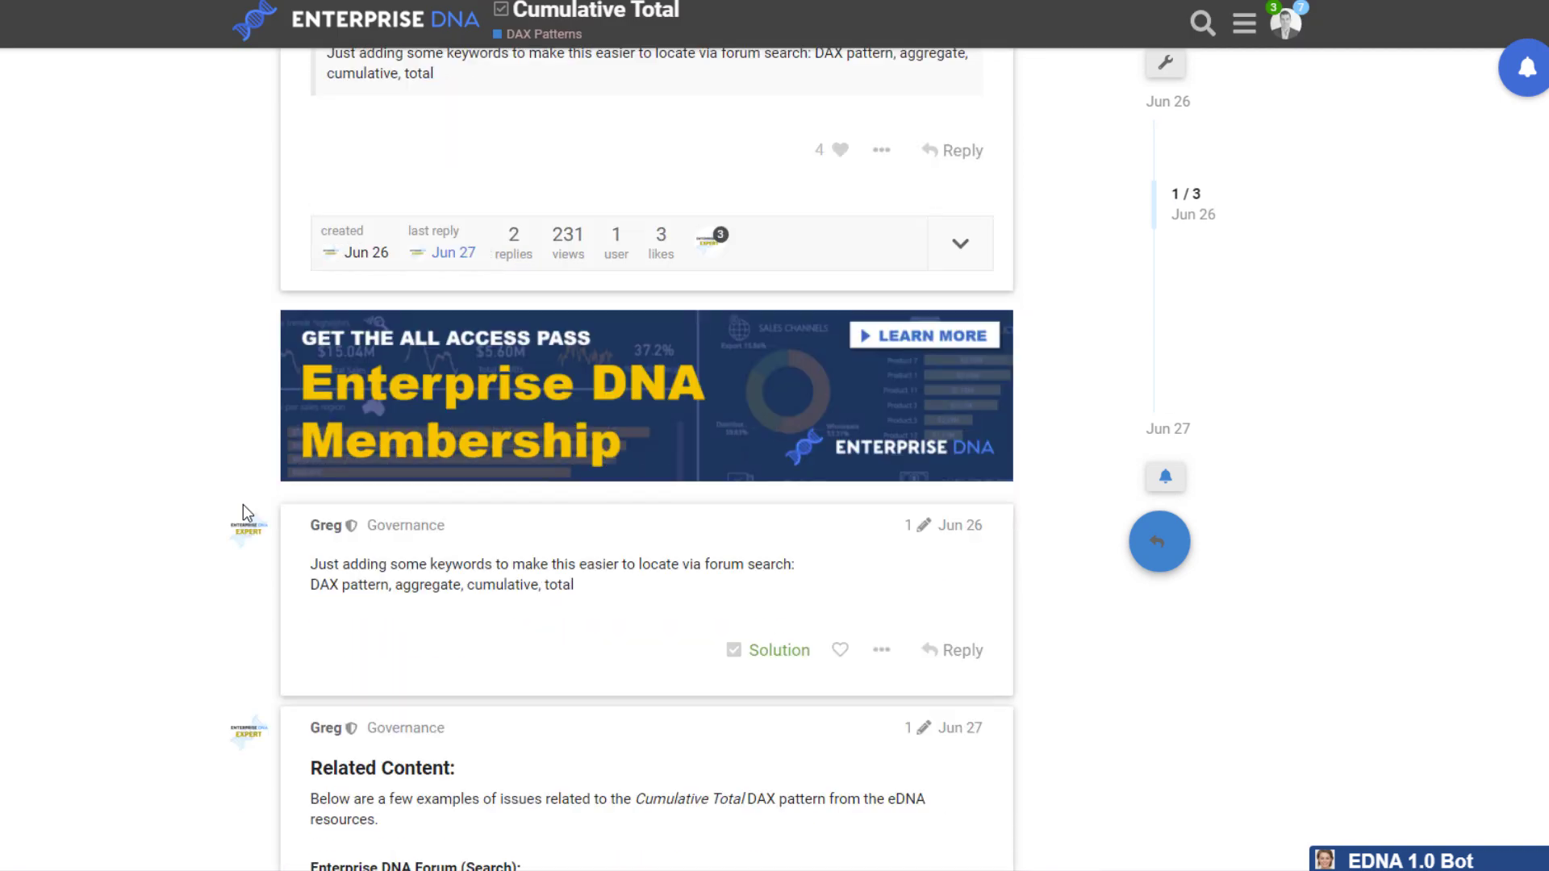
pyautogui.scroll(-4, 245, 514)
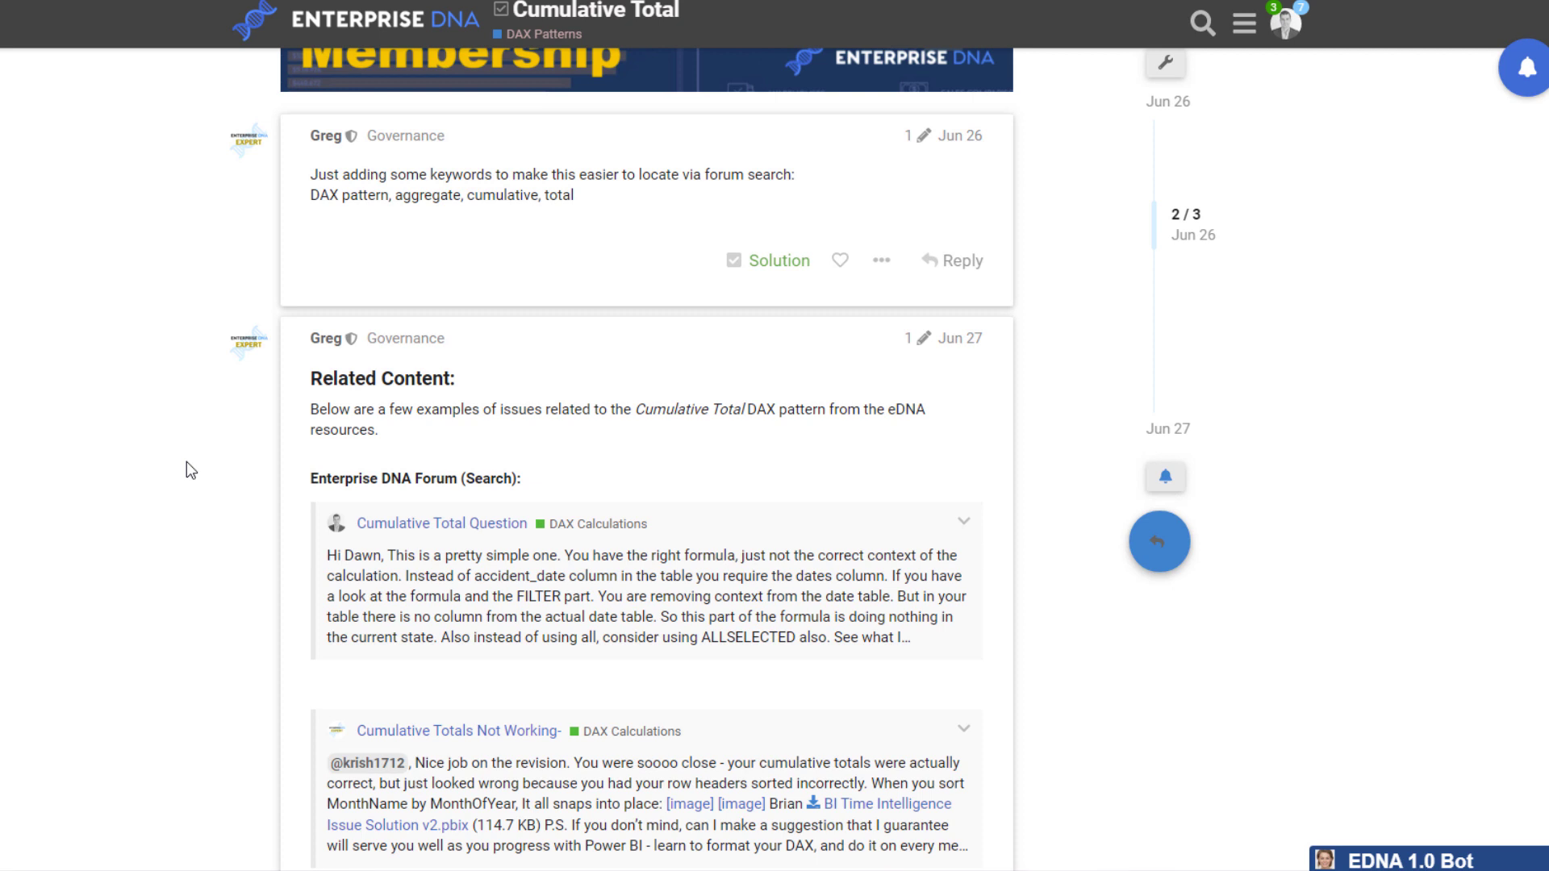
pyautogui.scroll(-3, 186, 462)
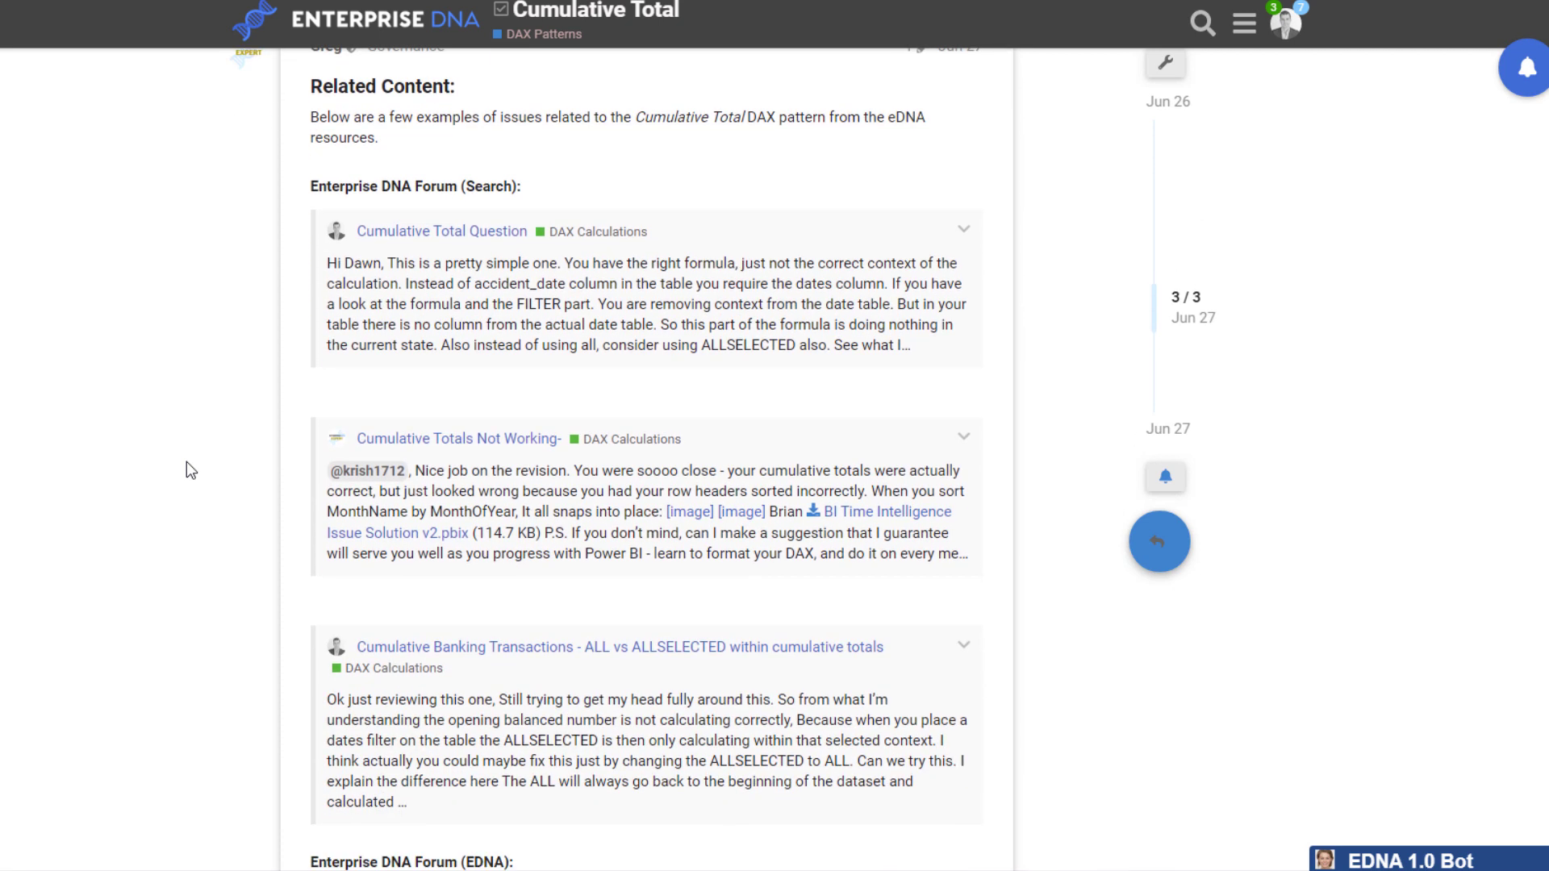
pyautogui.scroll(1, 242, 439)
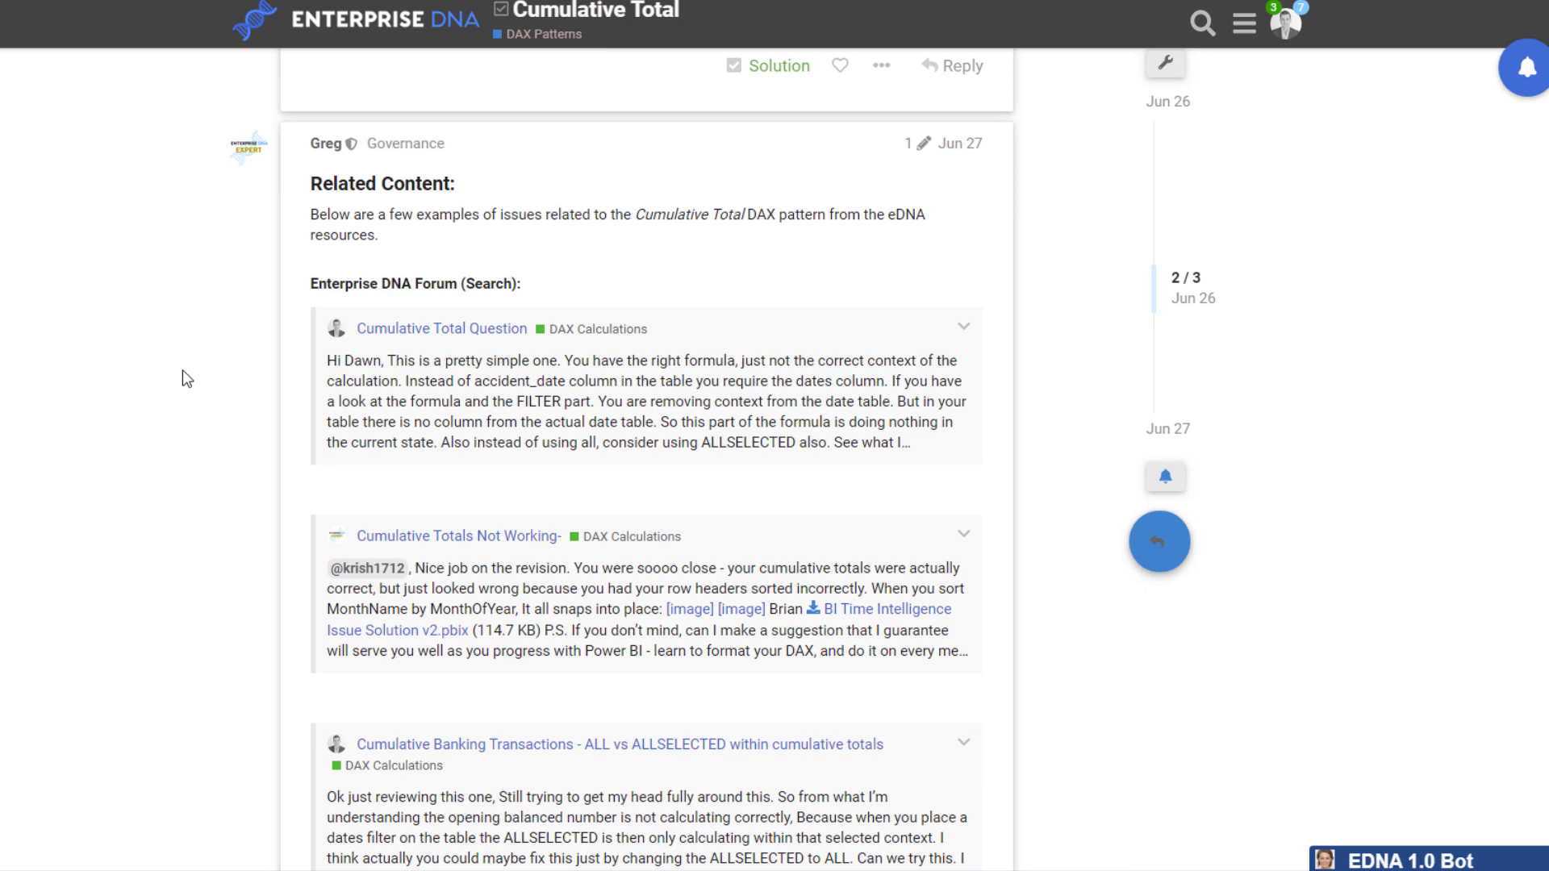
pyautogui.scroll(-3, 183, 369)
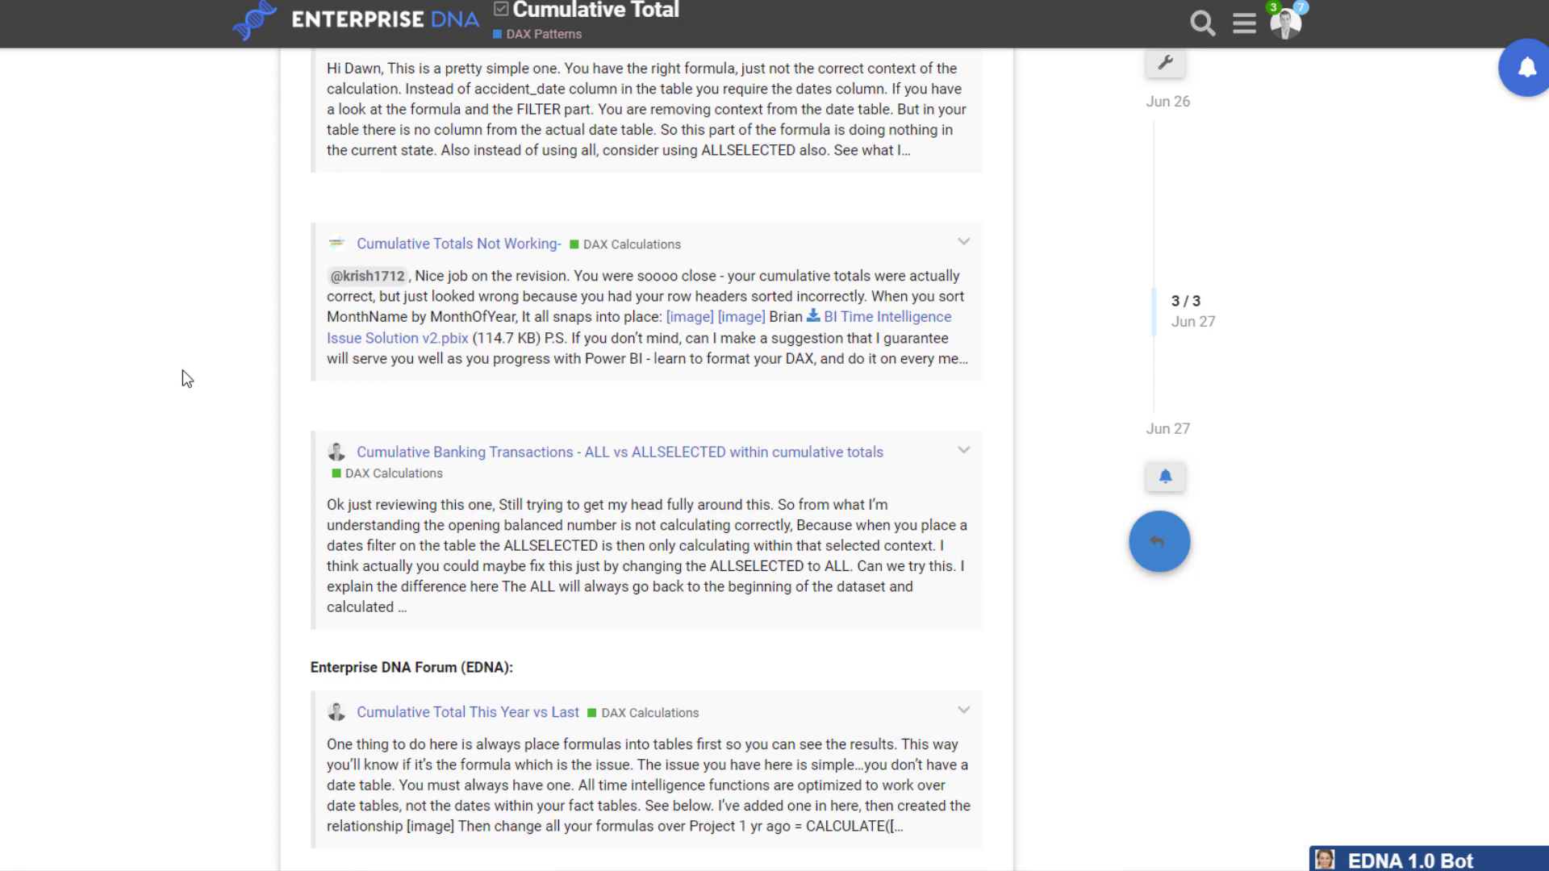
pyautogui.scroll(-6, 182, 370)
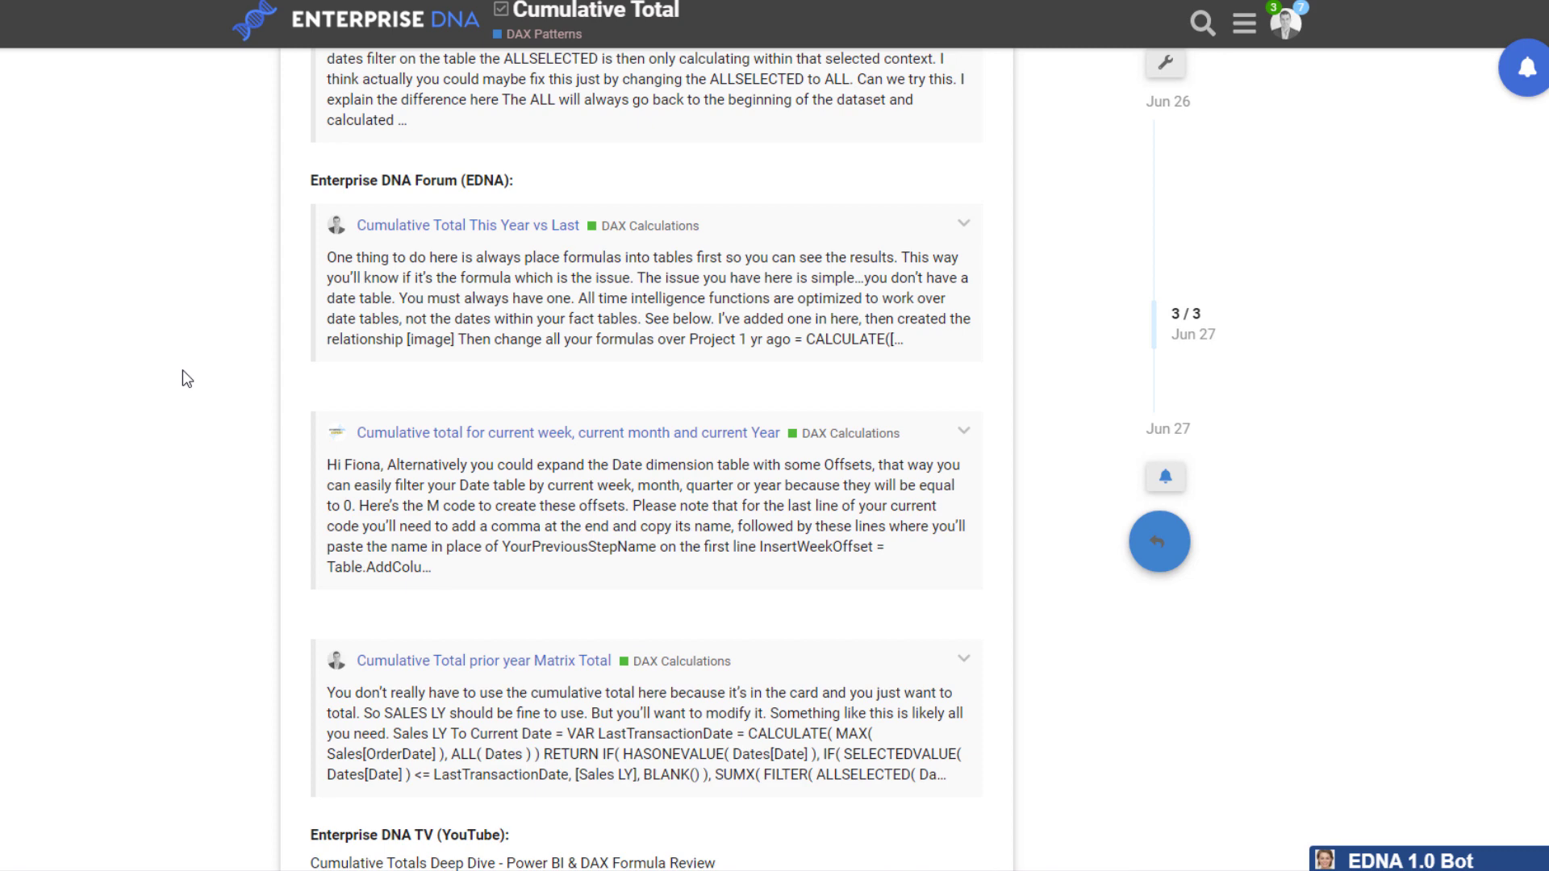
pyautogui.scroll(-10, 185, 378)
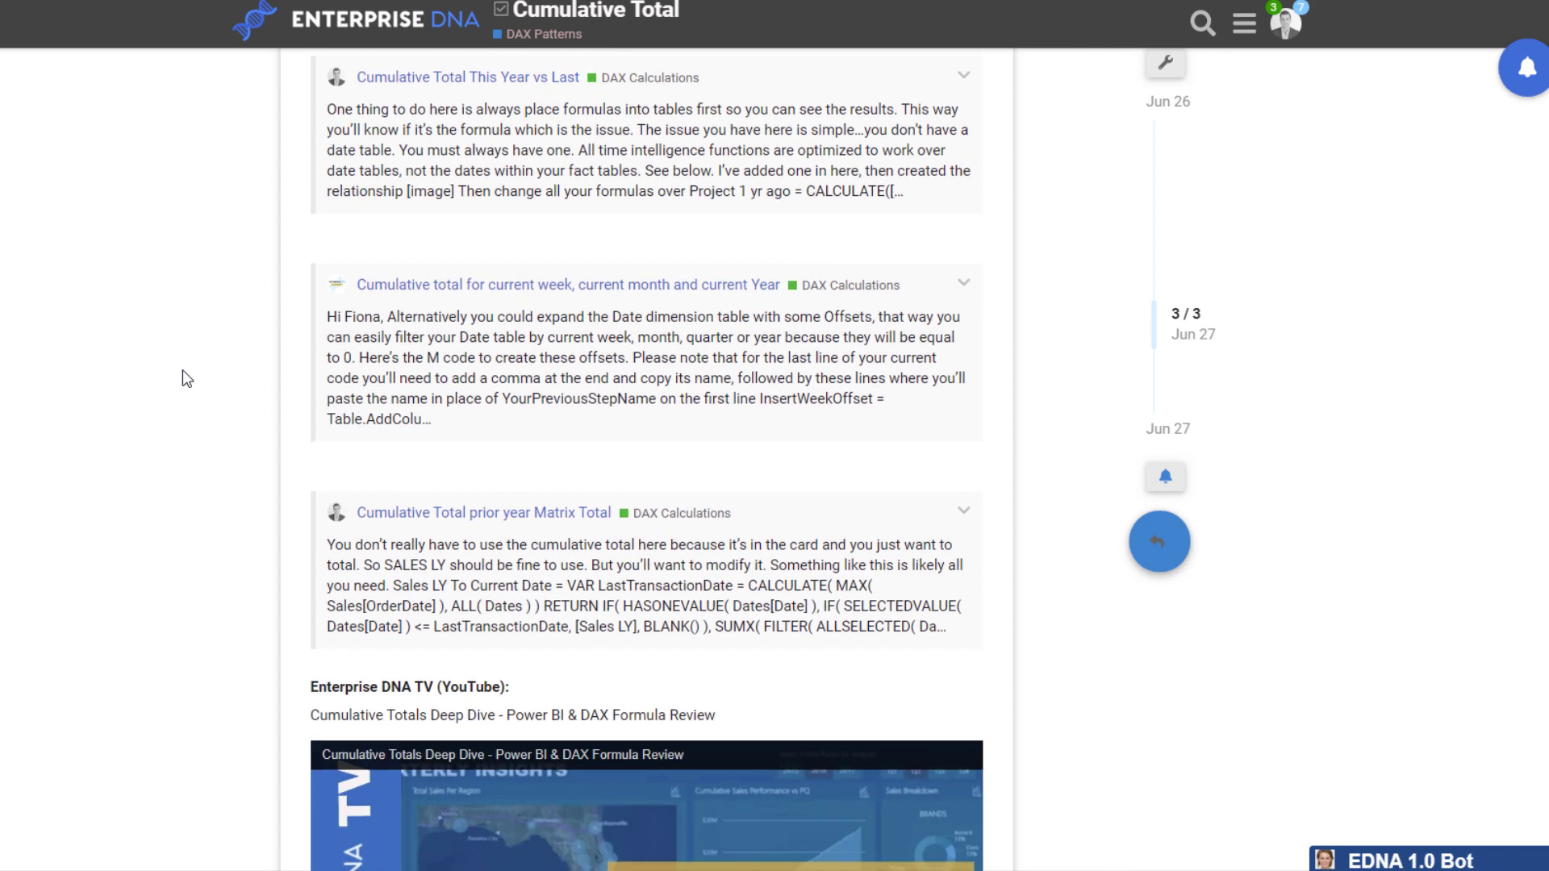
pyautogui.scroll(-13, 182, 369)
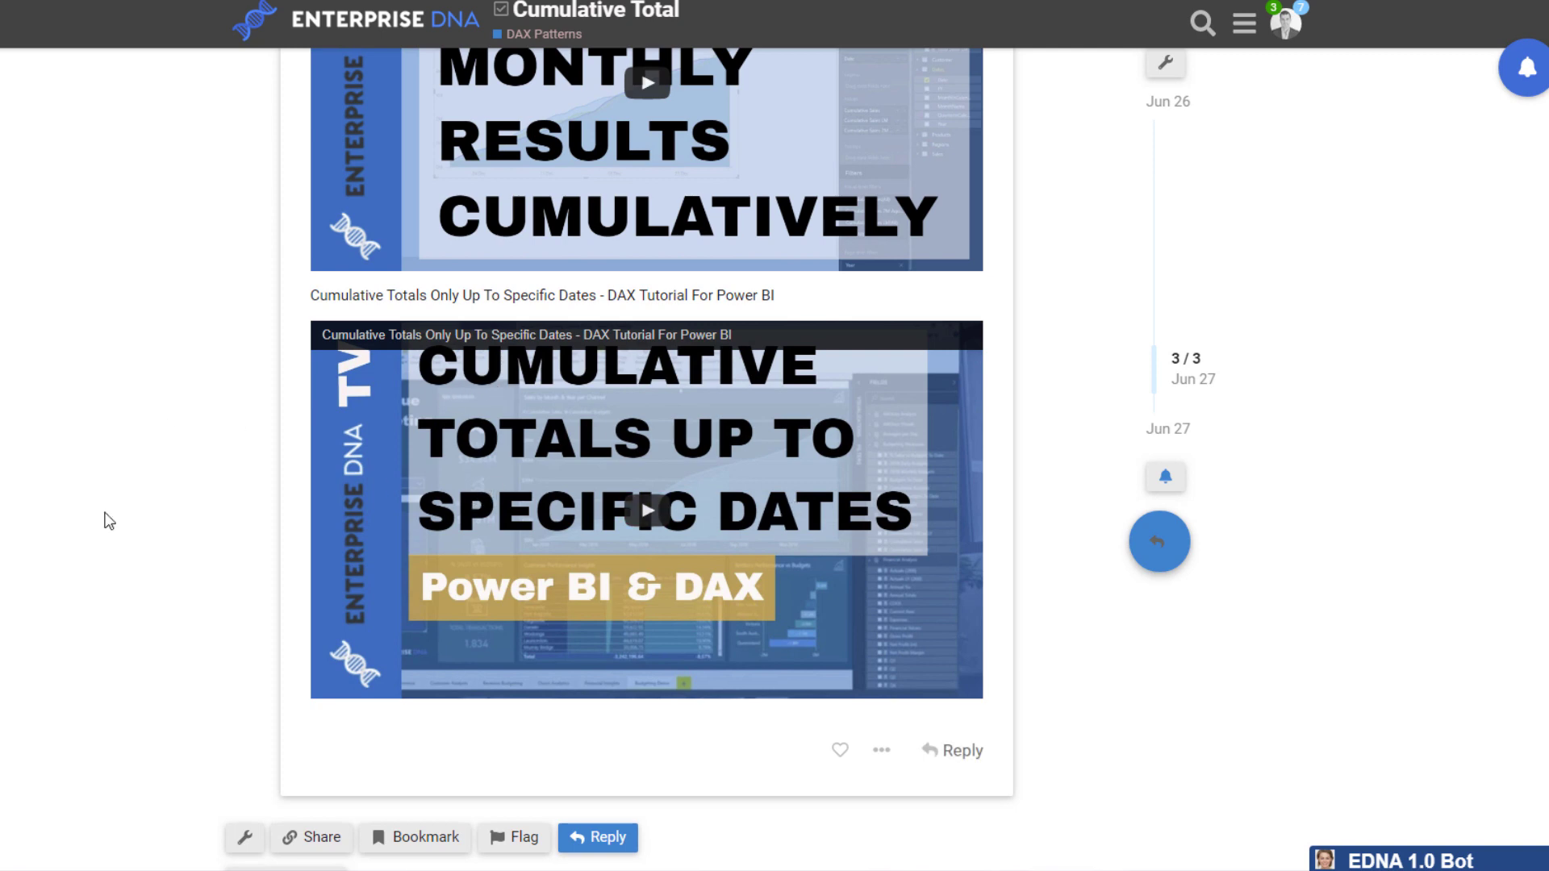
pyautogui.scroll(3, 105, 519)
pyautogui.scroll(5, 109, 520)
pyautogui.scroll(5, 106, 521)
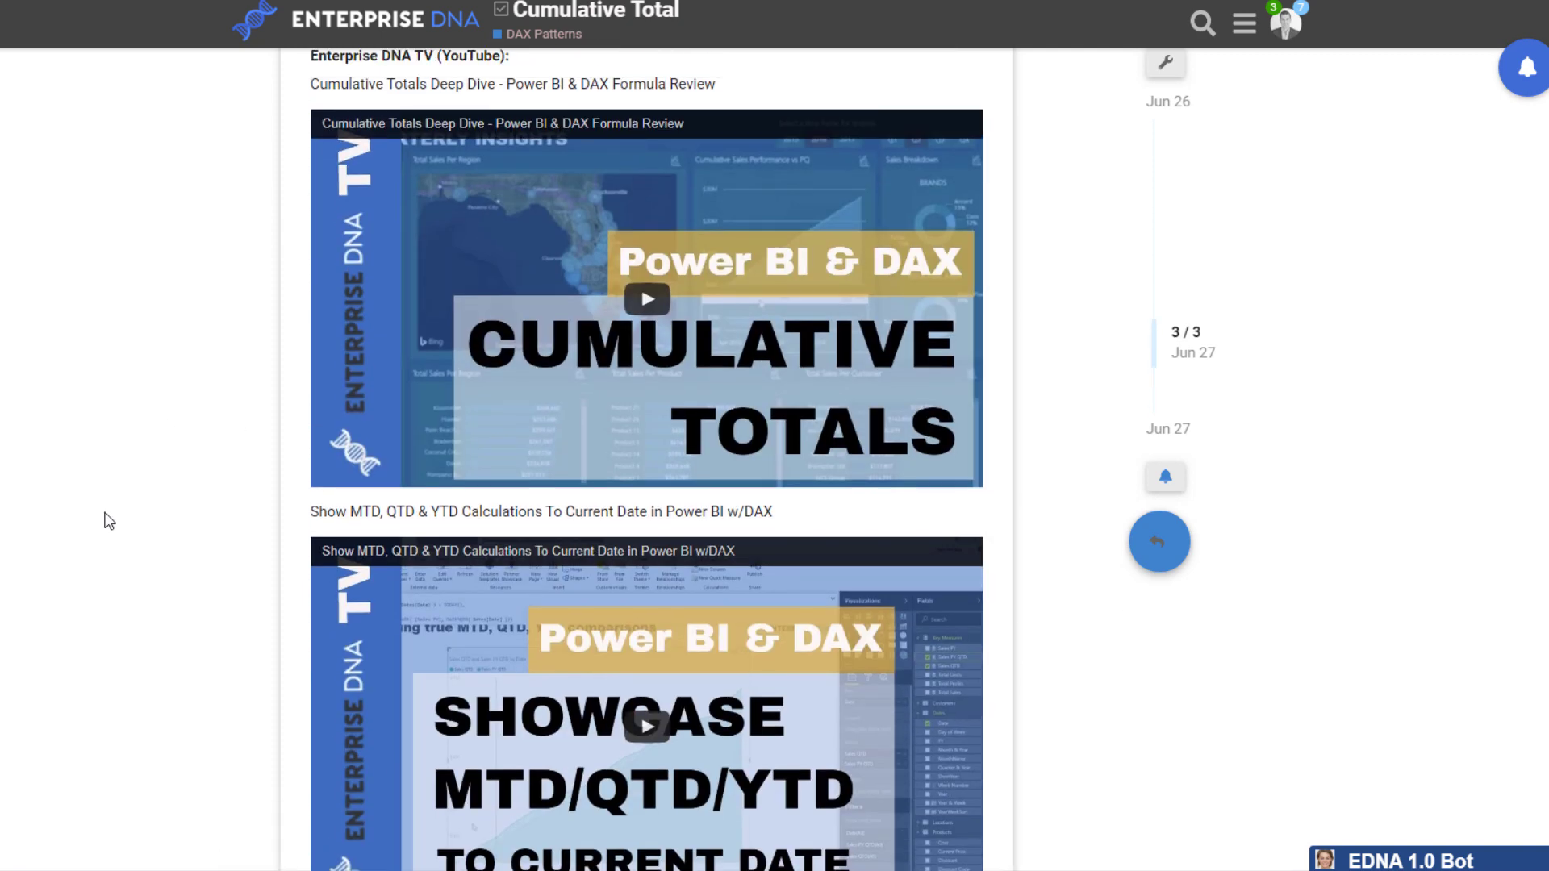
pyautogui.scroll(-4, 105, 520)
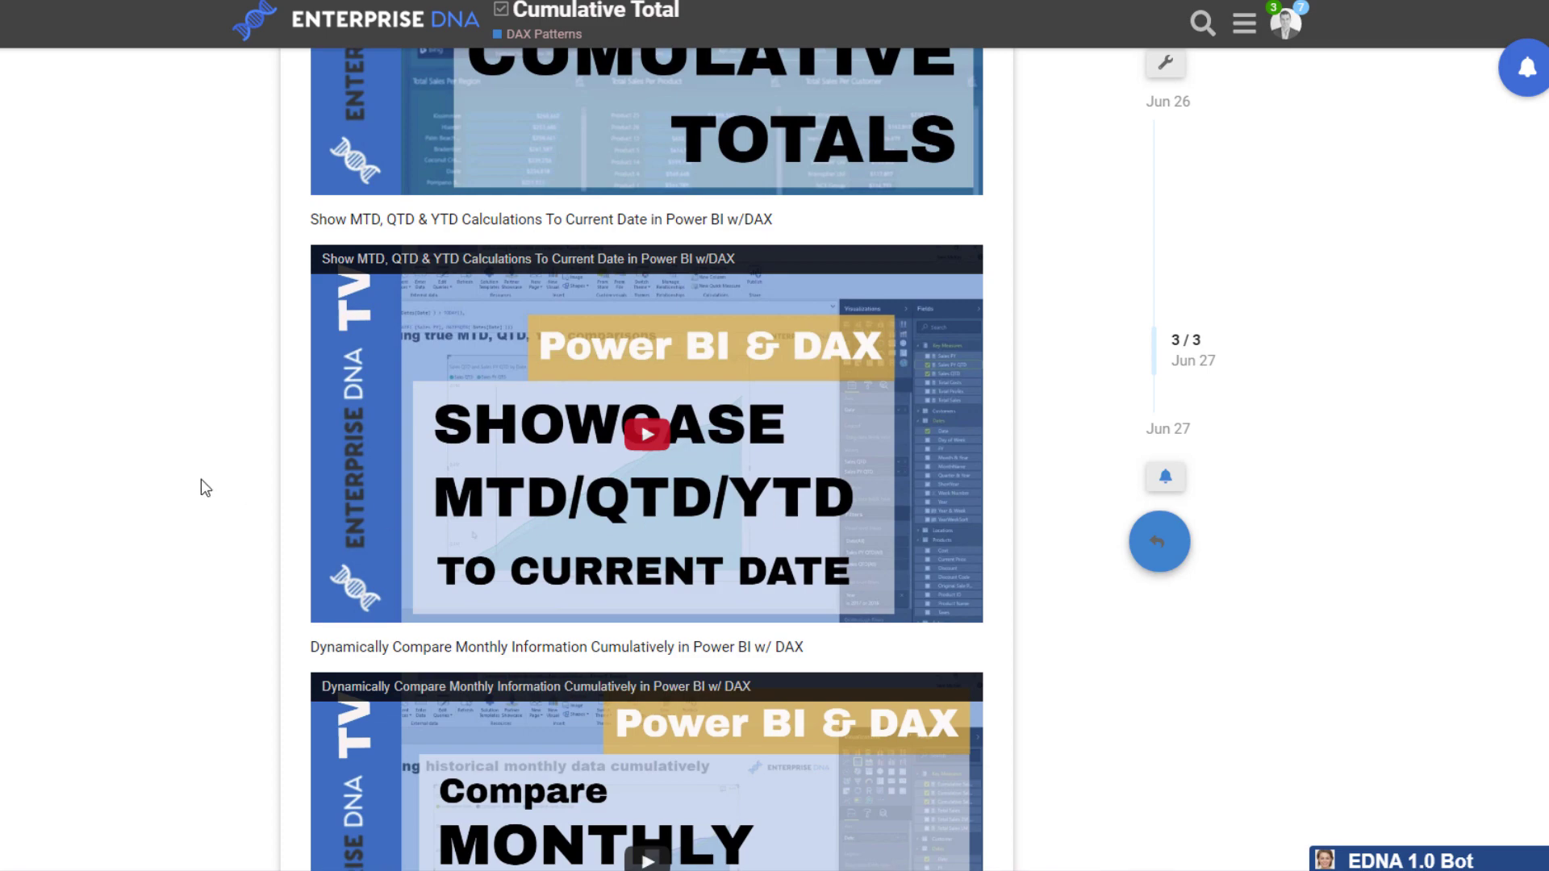
pyautogui.scroll(1, 106, 427)
pyautogui.scroll(16, 362, 573)
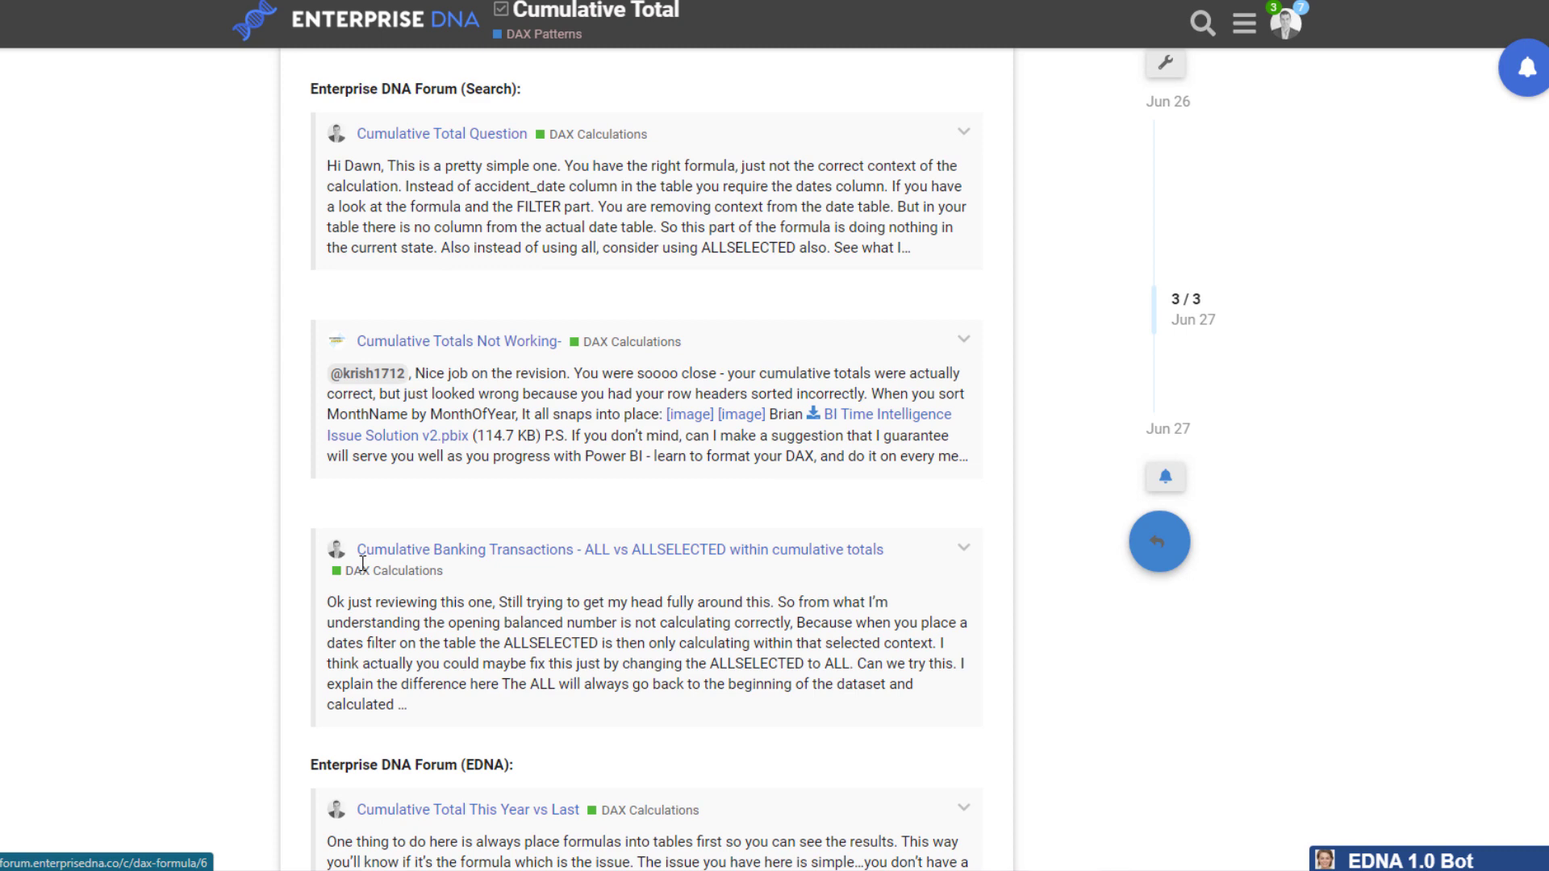
pyautogui.scroll(5, 192, 484)
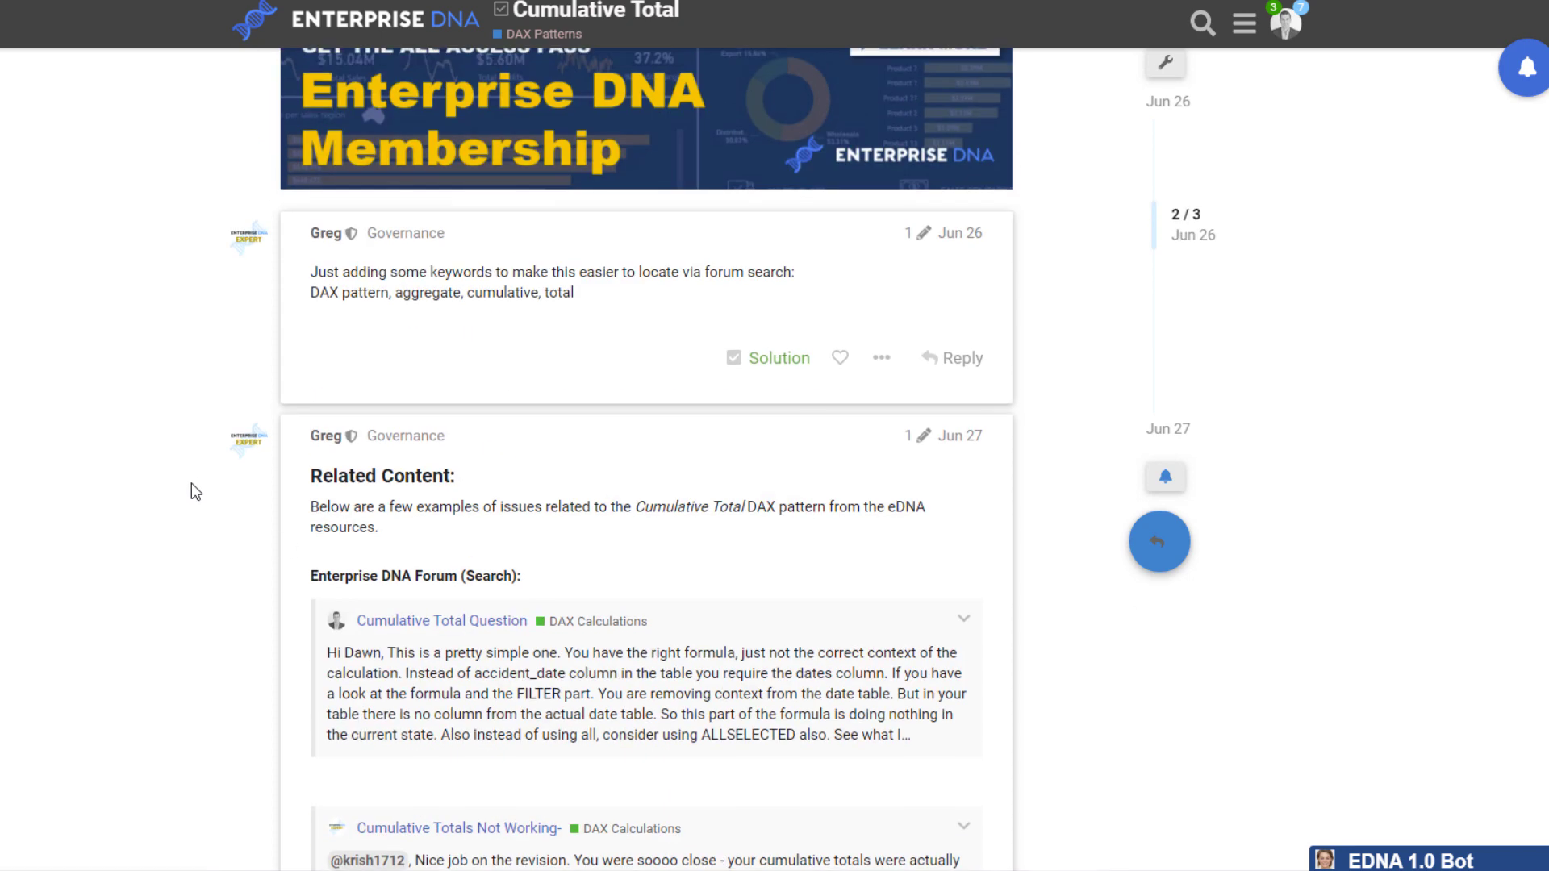